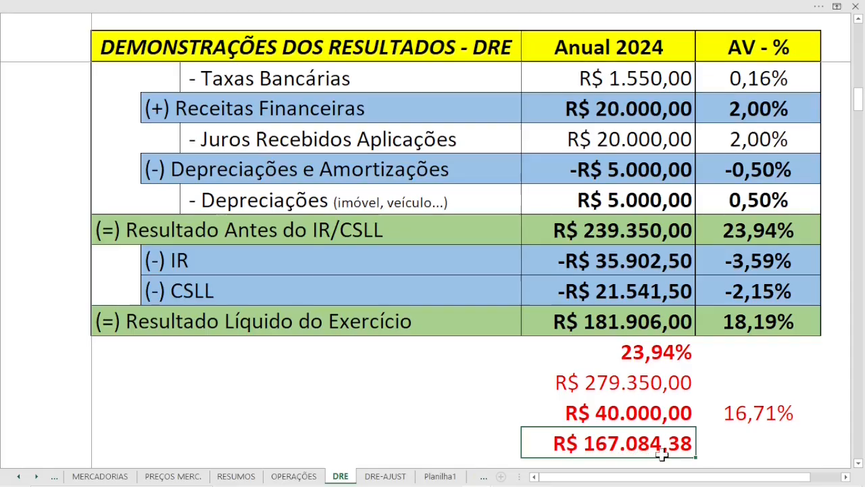
- On the DRE-AJUST sheet, set the 2025 Receita Bruta de Vendas to 1.167.084,38
key(ctrl+Page_Down)
click(560, 80)
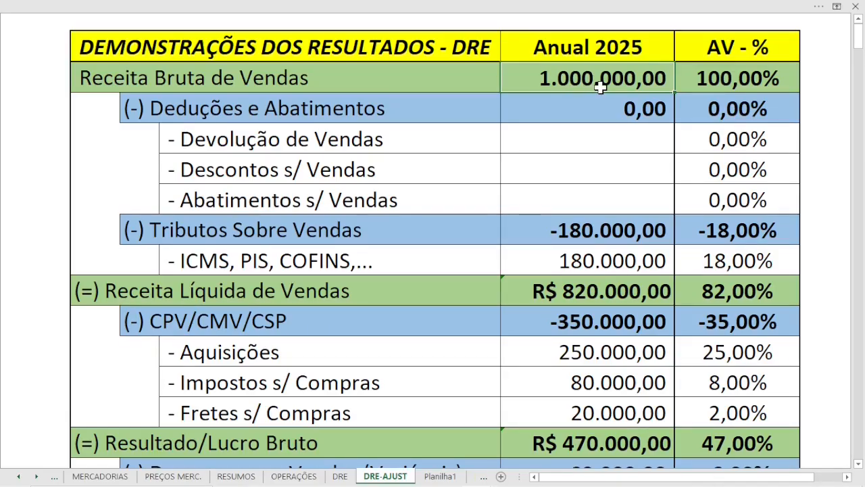
text(1.167.084,38)
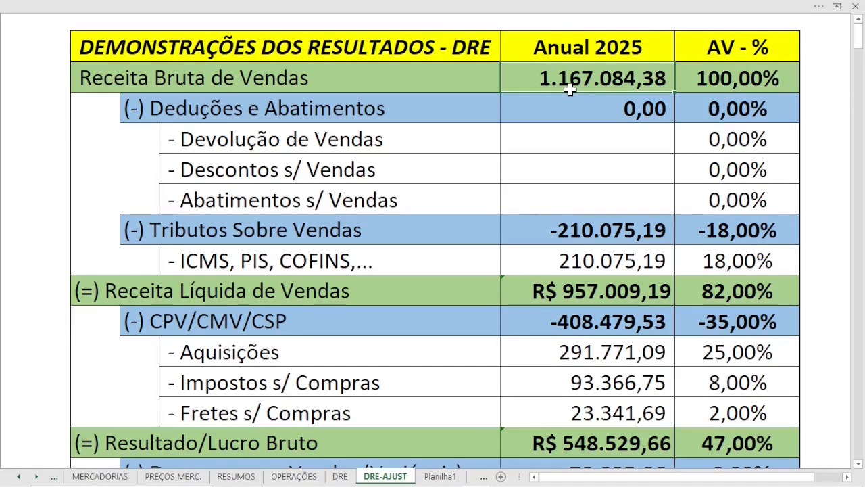
scroll(627, 90, down, 12)
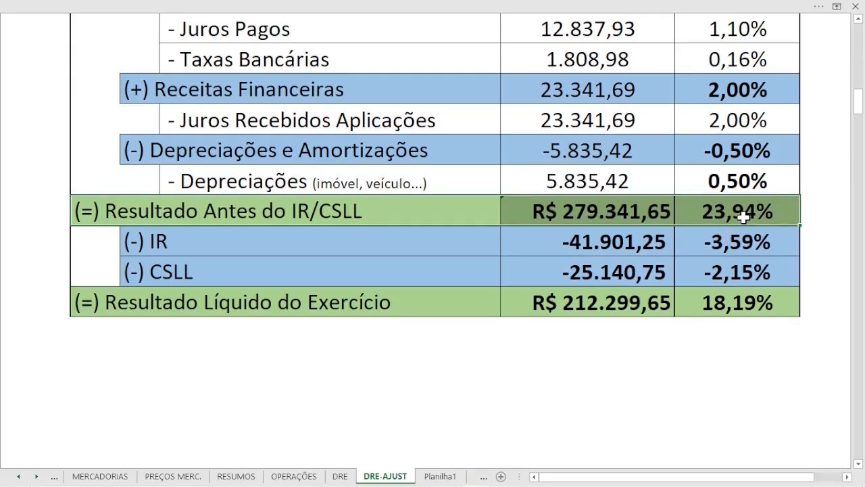
- Below the 2025 Resultado Líquido do Exercício, enter a formula subtracting the DRE sheet's Resultado Antes do IR/CSLL from the DRE-AJUST one
key(ctrl+Page_Up)
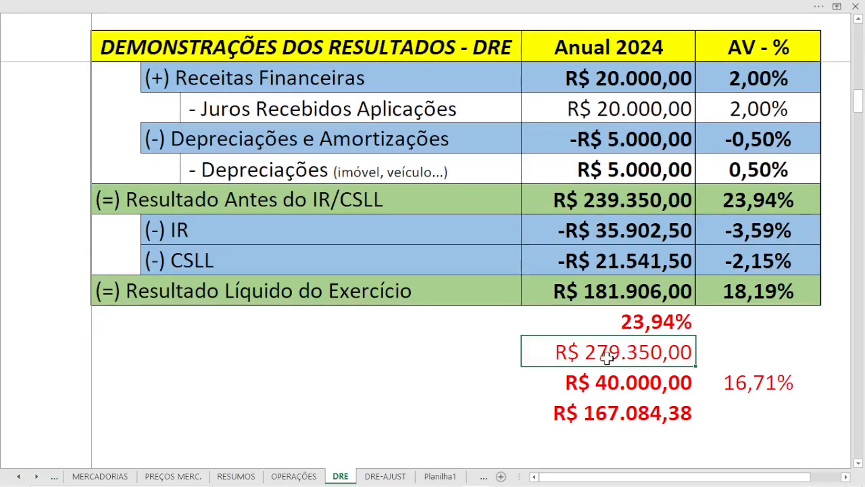
key(ctrl+Page_Down)
text(=)
click(631, 115)
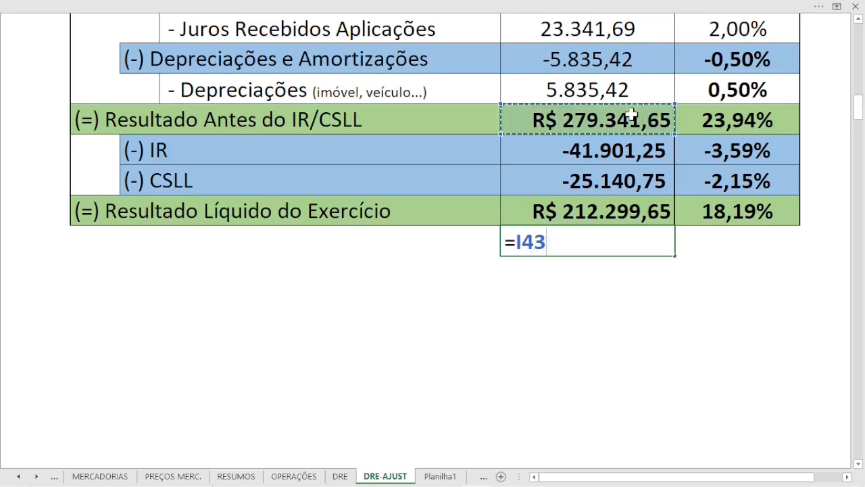
text(-)
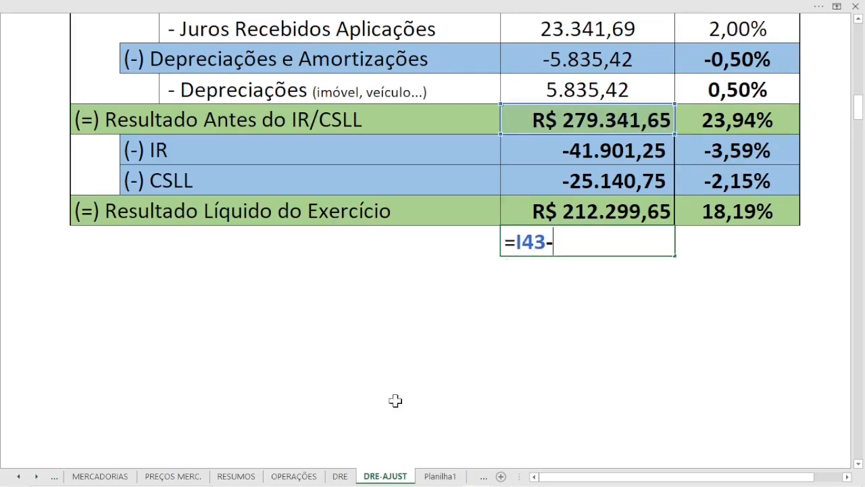
click(340, 474)
click(555, 206)
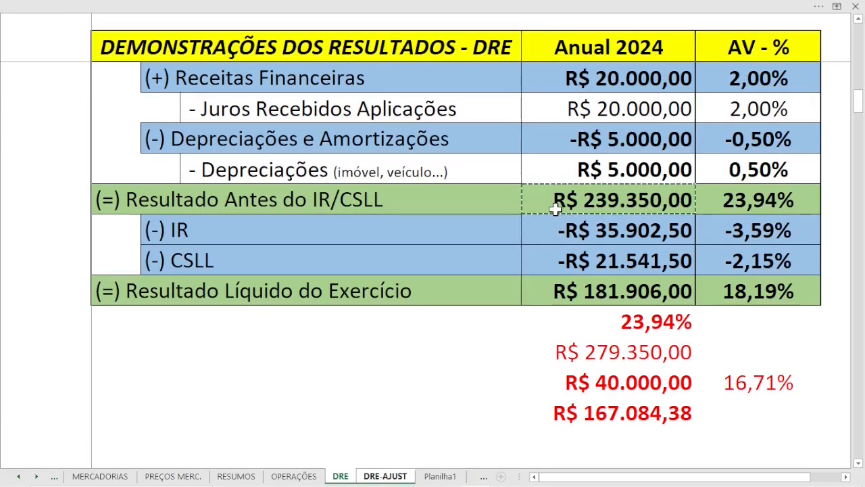
key(Return)
key(Up)
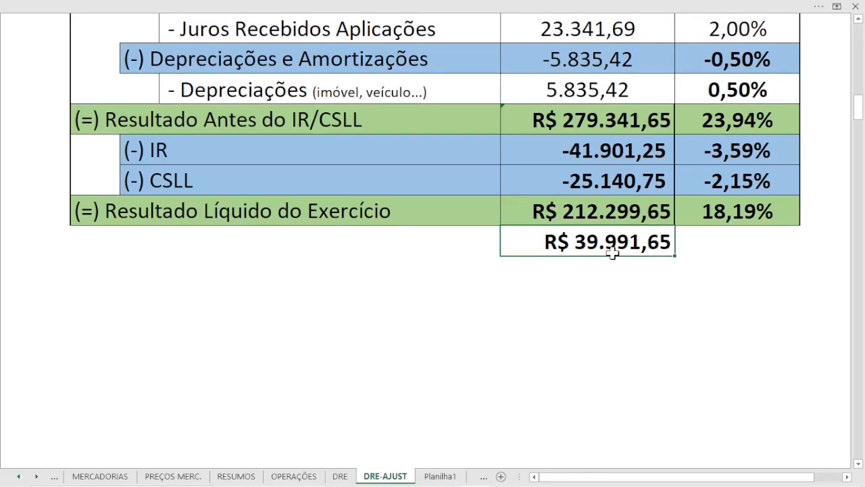
- Review the adjusted 2025 statement on DRE-AJUST, from Receita Bruta de Vendas through to the final result and its percentages
key(ctrl+Page_Up)
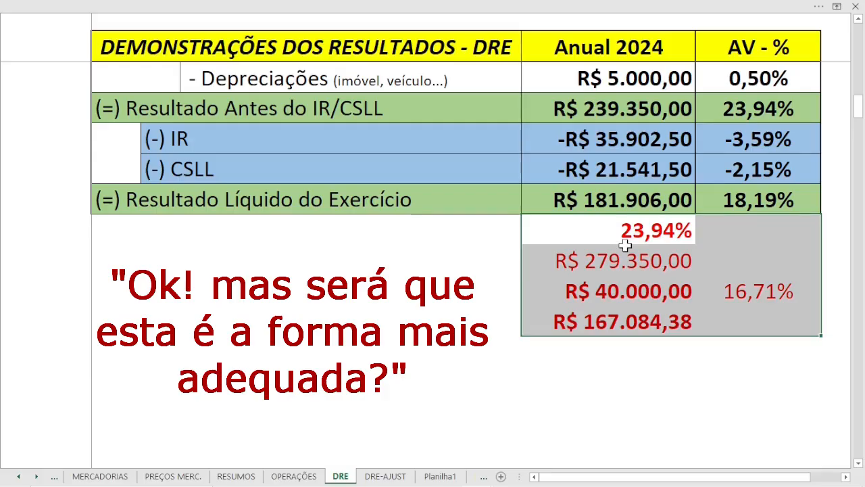
click(385, 475)
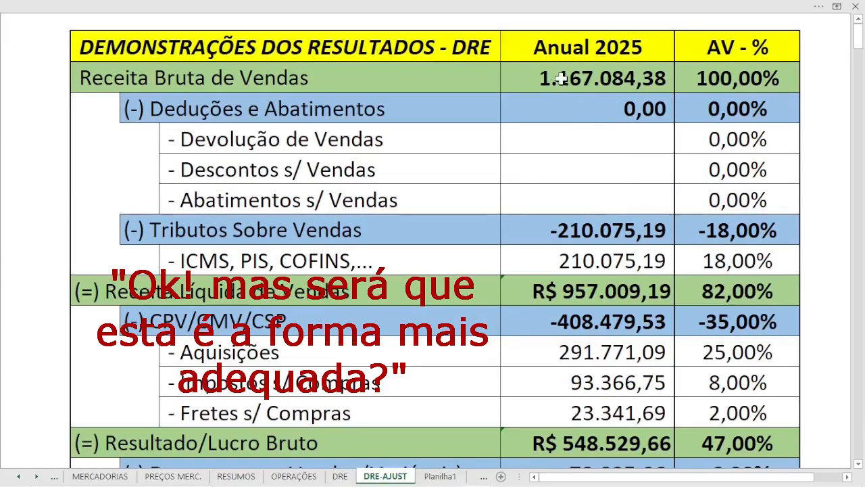
scroll(594, 211, down, 6)
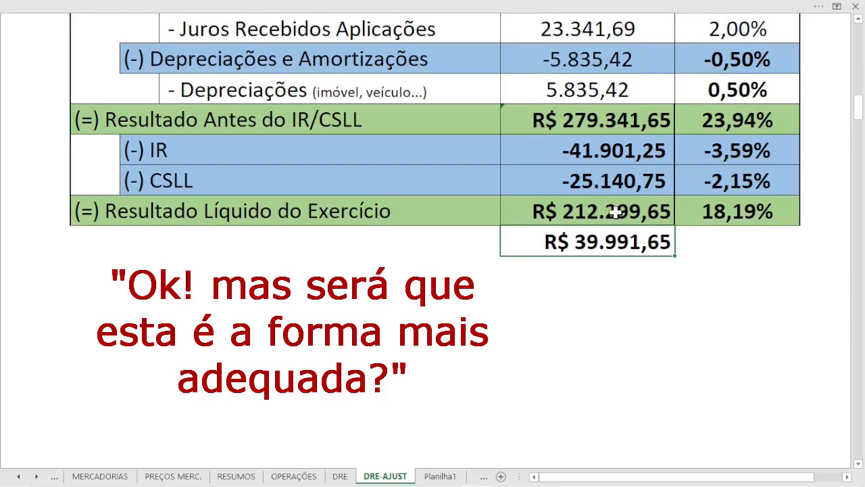
scroll(614, 207, up, 6)
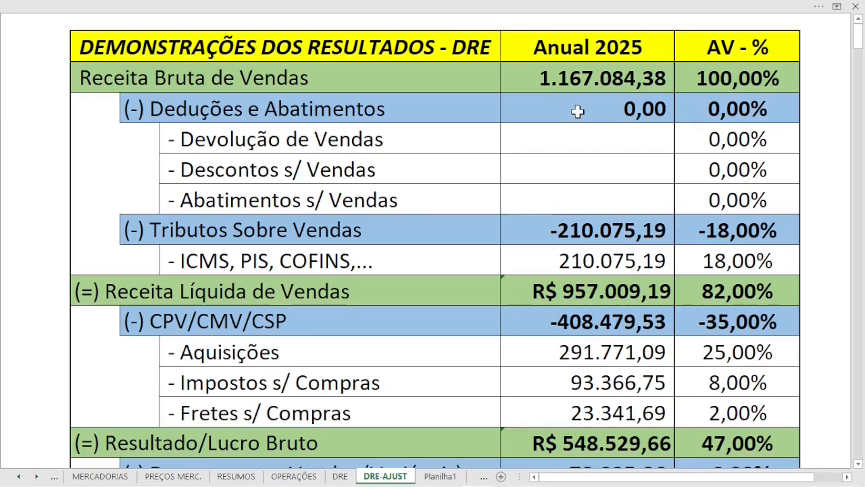
scroll(573, 179, down, 3)
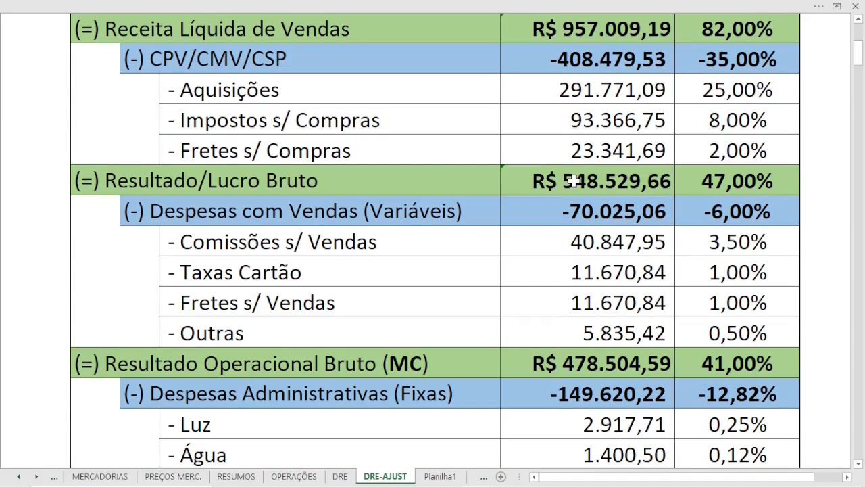
scroll(573, 180, down, 4)
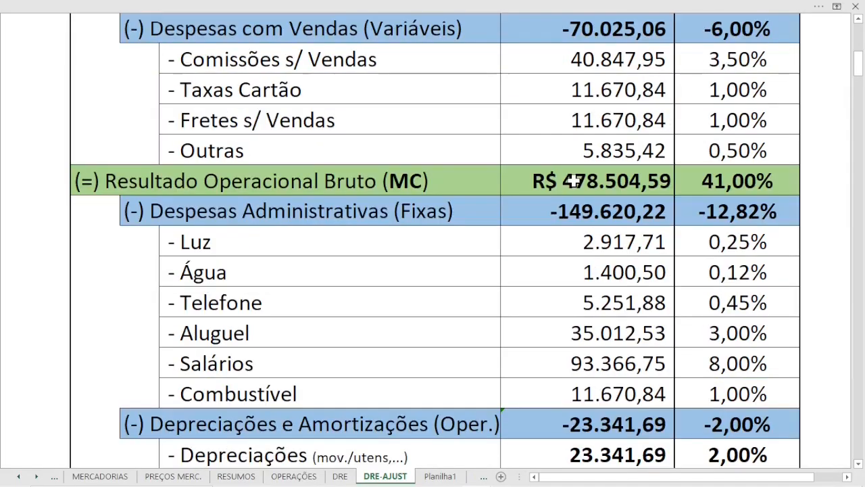
scroll(740, 115, down, 5)
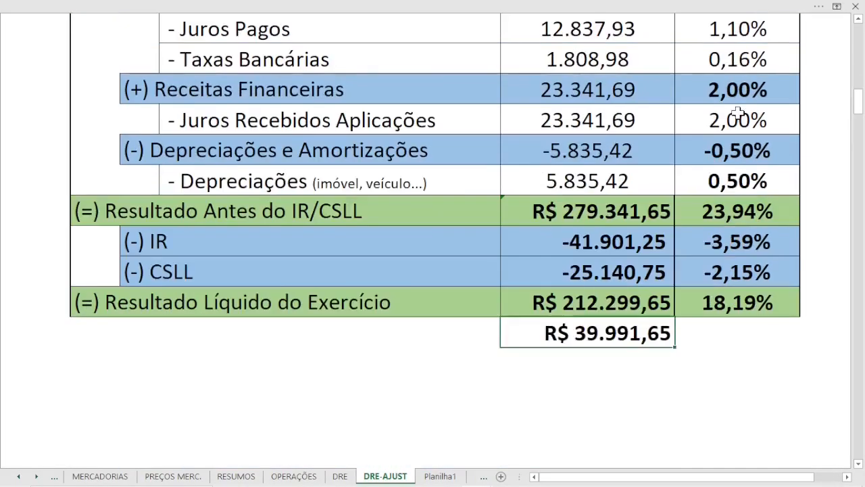
- Compare the revenue, cost and profit lines of the 2024 DRE with the original statement on the OPERAÇÕES sheet
click(340, 476)
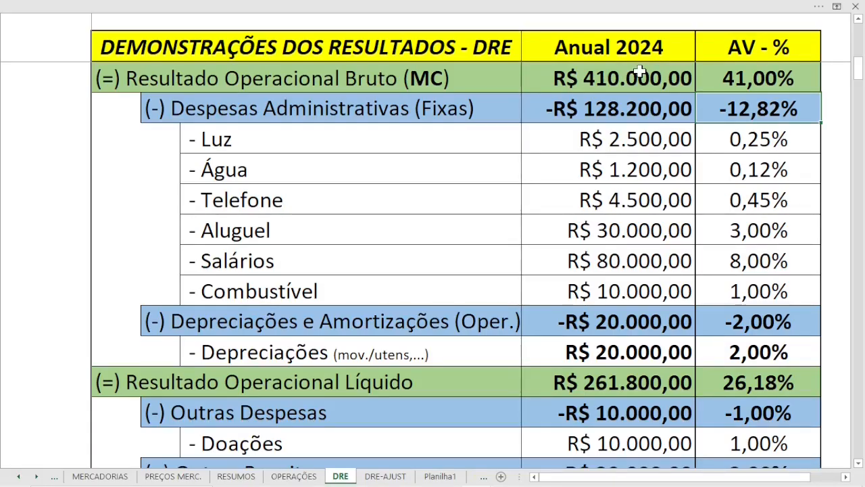
key(ctrl+Page_Up)
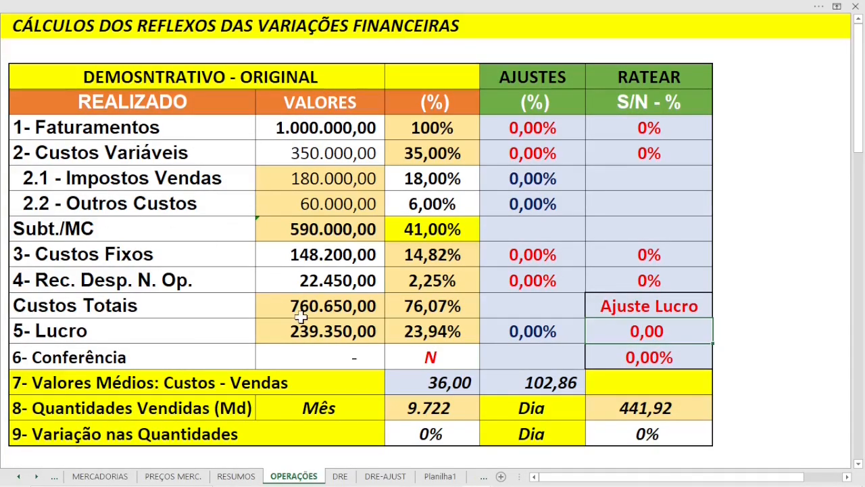
click(340, 476)
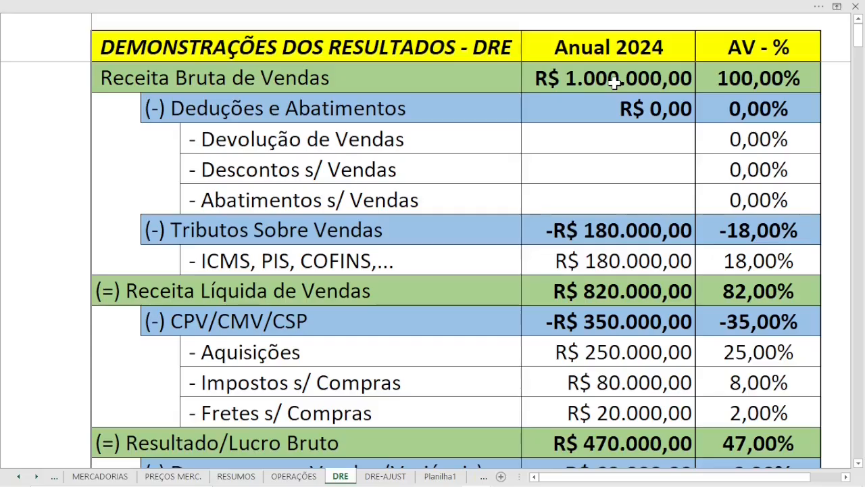
scroll(614, 83, down, 6)
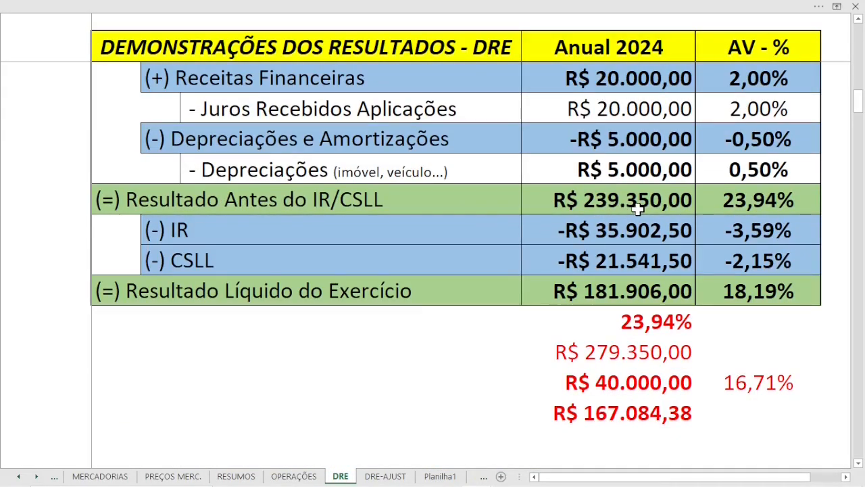
click(293, 476)
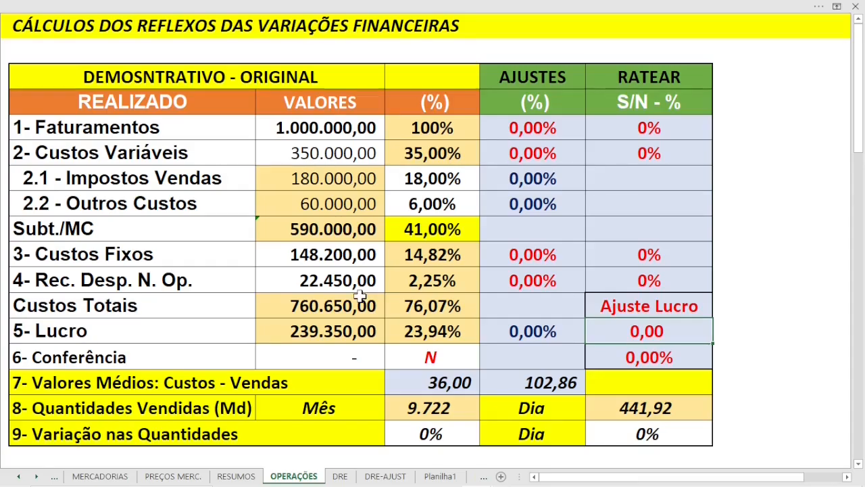
click(340, 476)
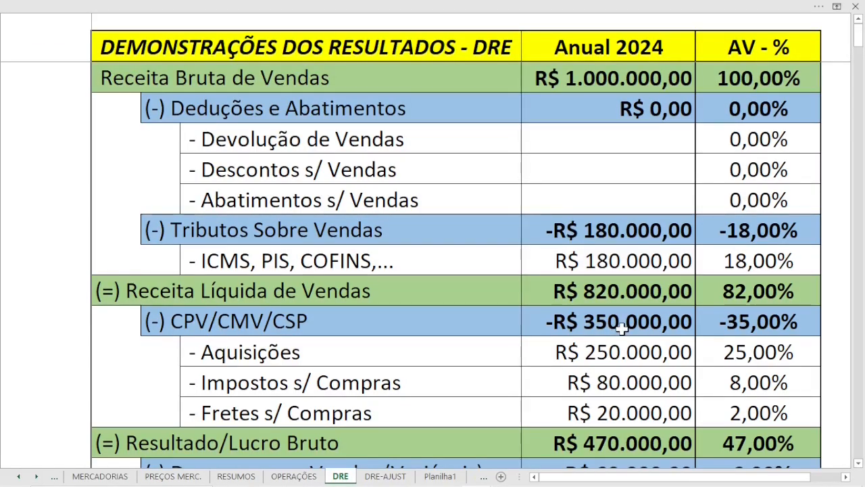
scroll(618, 311, down, 3)
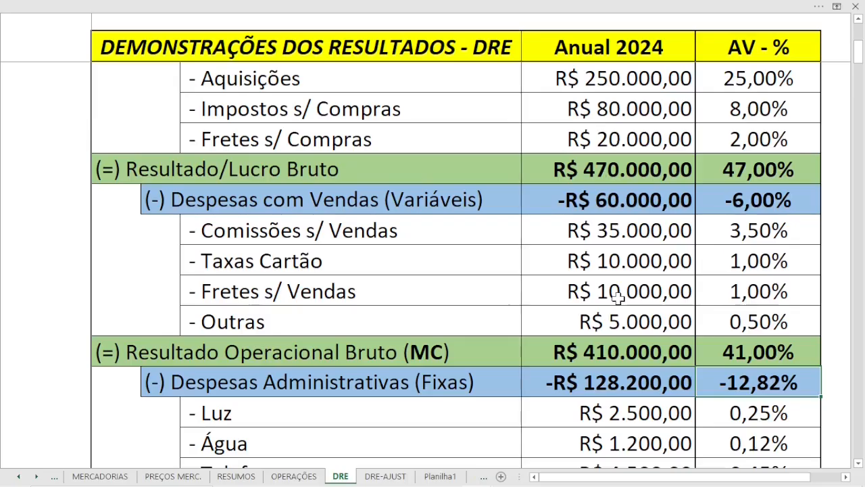
scroll(618, 297, down, 2)
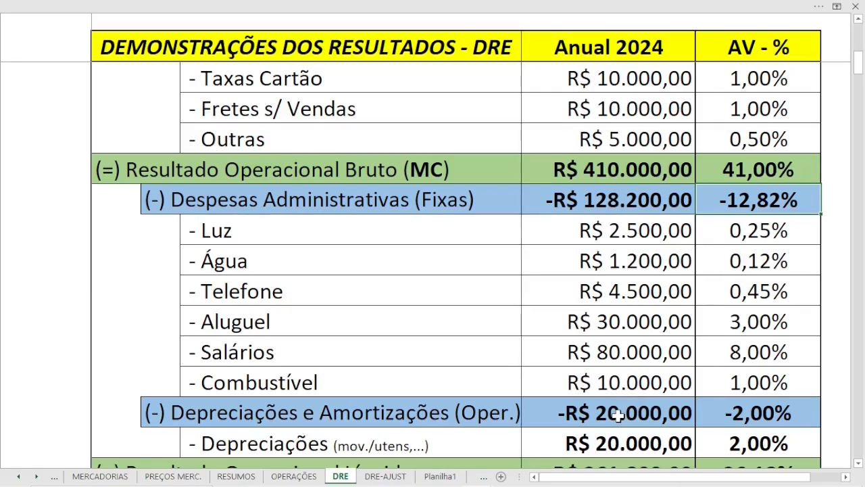
click(310, 477)
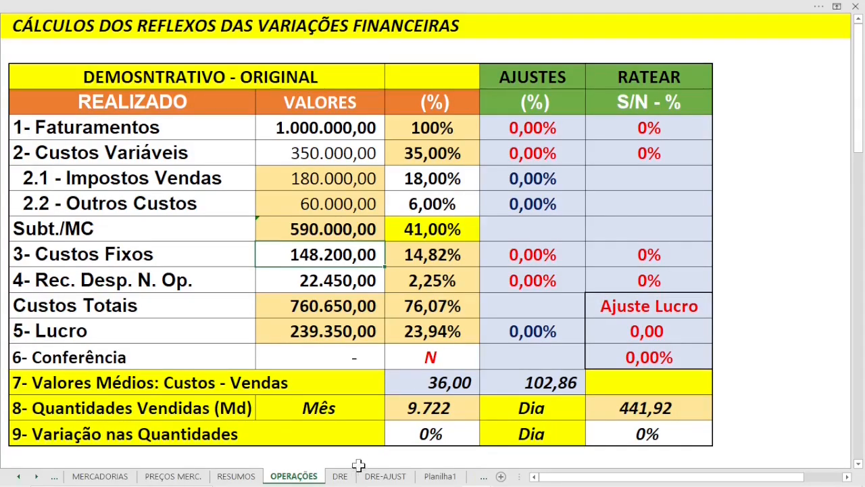
click(340, 476)
scroll(751, 298, down, 2)
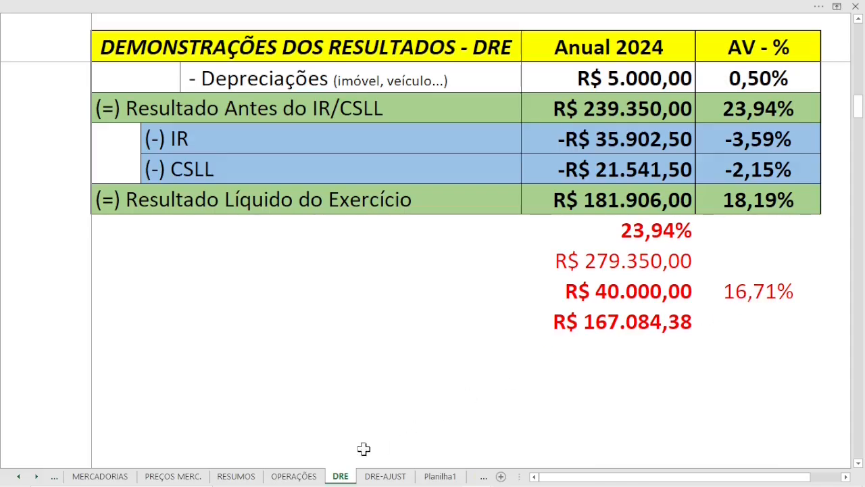
- In the original statement on OPERAÇÕES, set the Faturamentos adjustment to 16,71% and its apportionment (Ratear) to 100%
click(313, 477)
click(506, 130)
text(16,71)
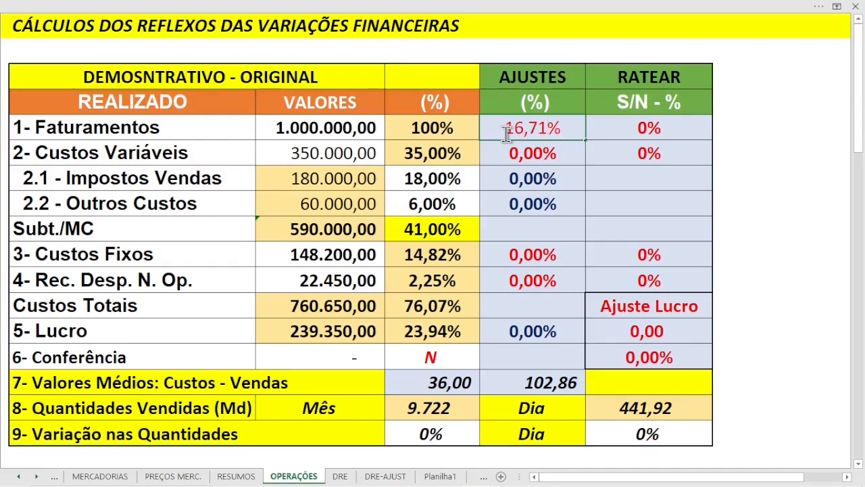
key(Tab)
key(BackSpace)
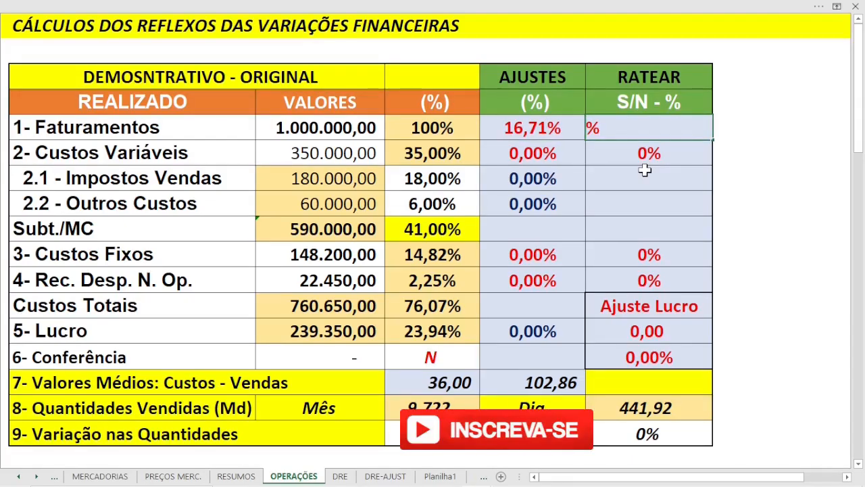
text(100)
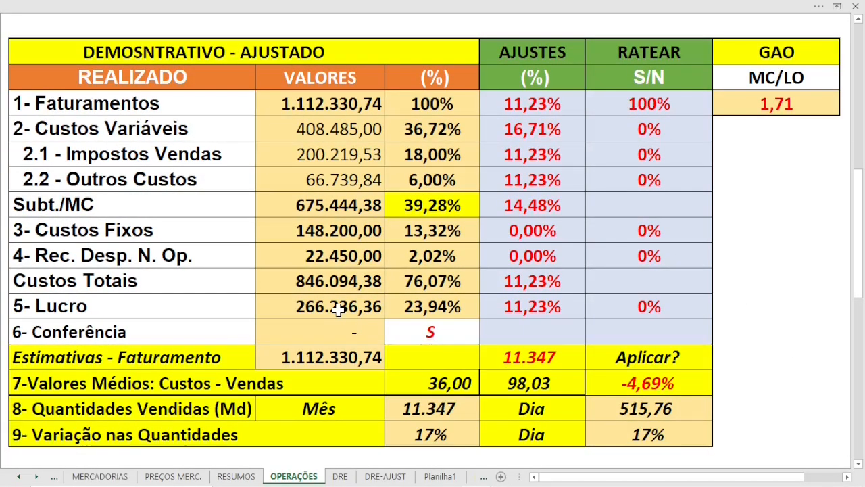
- Compare the revenue and profit on DRE-AJUST with those in the adjusted statement on OPERAÇÕES
click(385, 475)
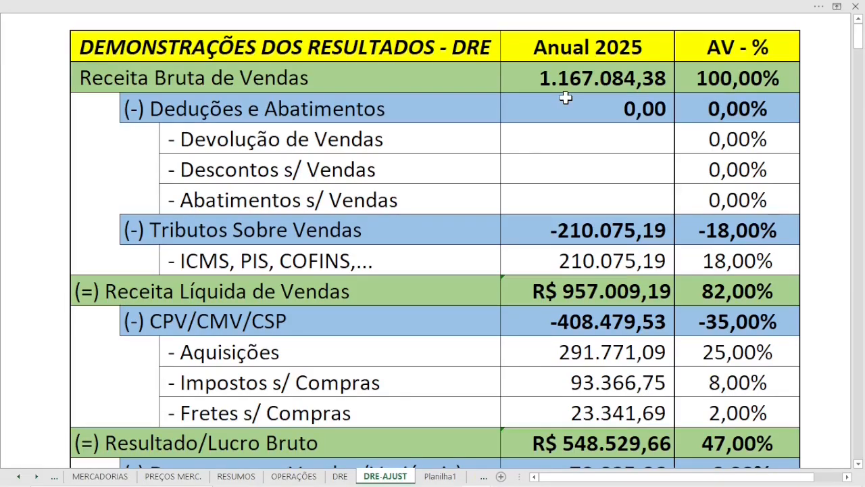
scroll(565, 98, down, 9)
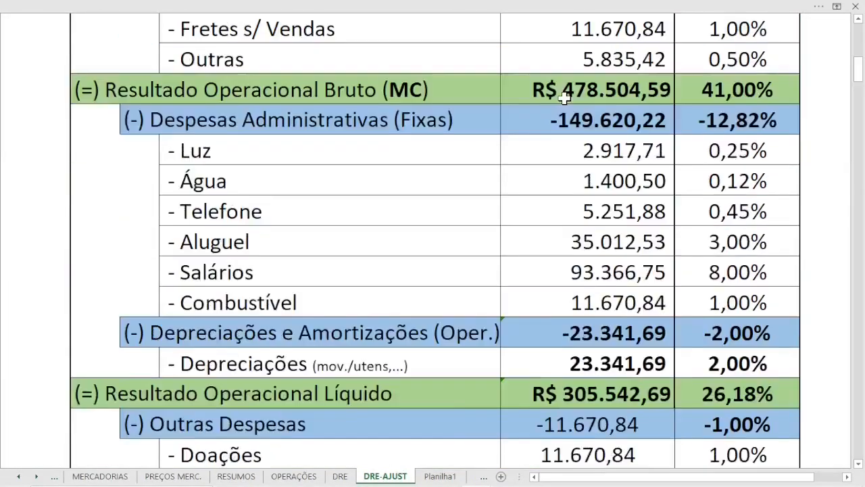
scroll(563, 98, down, 3)
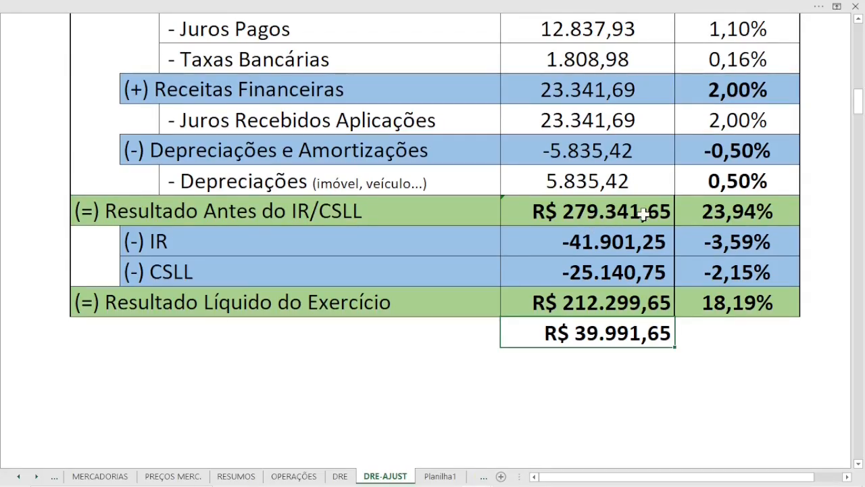
click(309, 475)
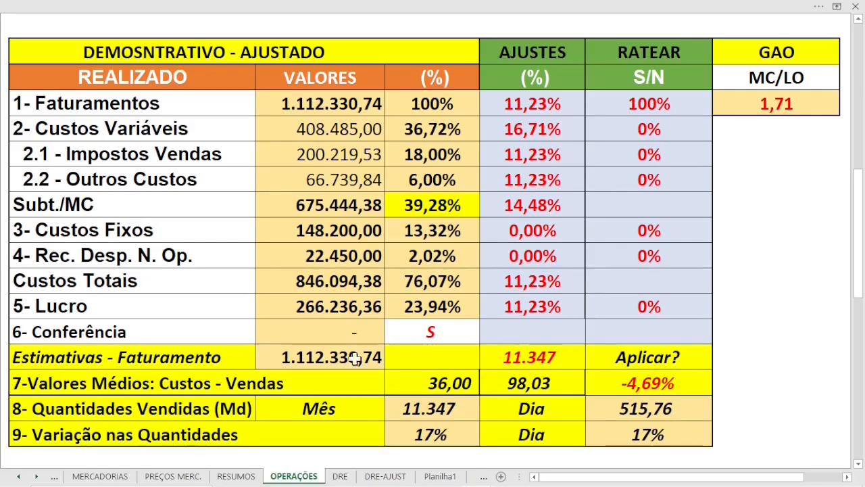
click(385, 476)
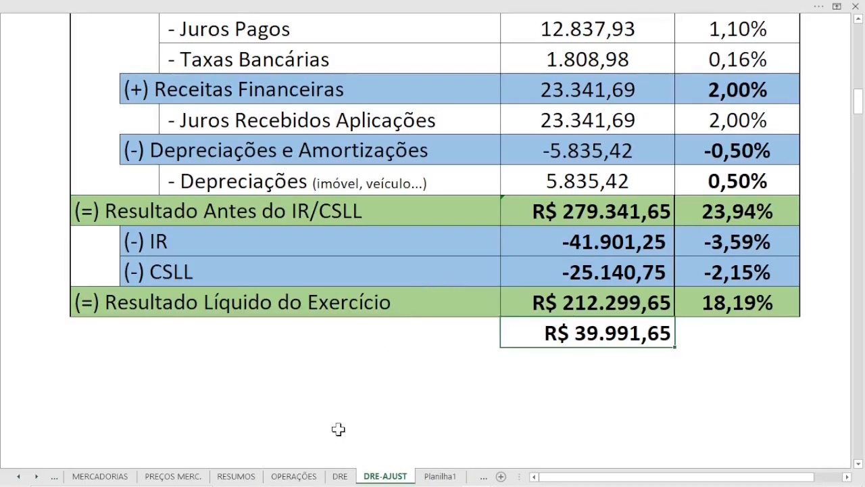
- On OPERAÇÕES, try a 16,71% adjustment for Custos Fixos and start entering an adjustment for Rec. Desp. N. Op
click(298, 476)
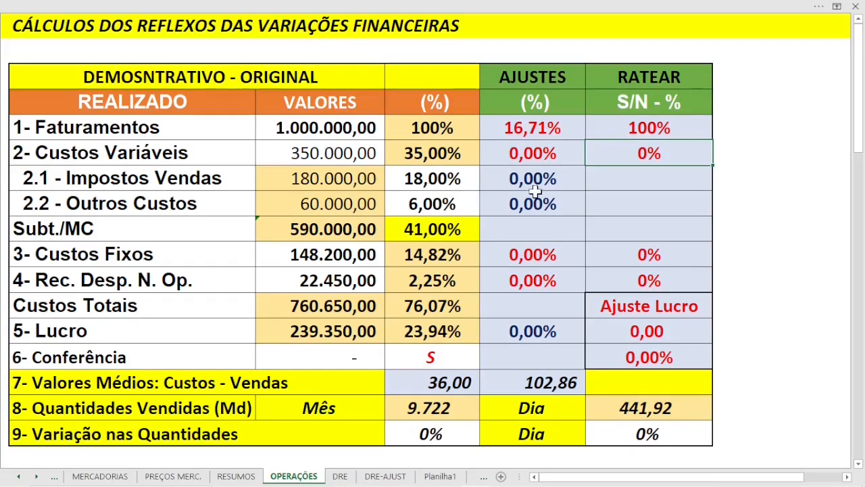
click(536, 255)
text(16,71)
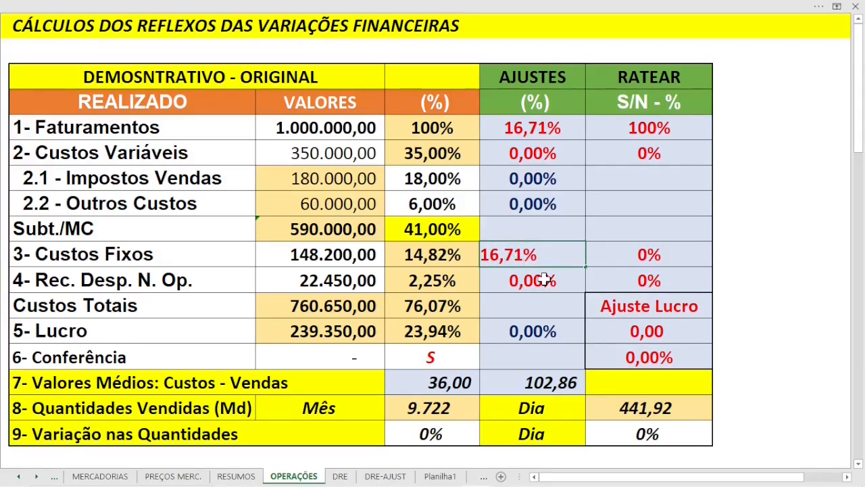
key(Return)
text(1)
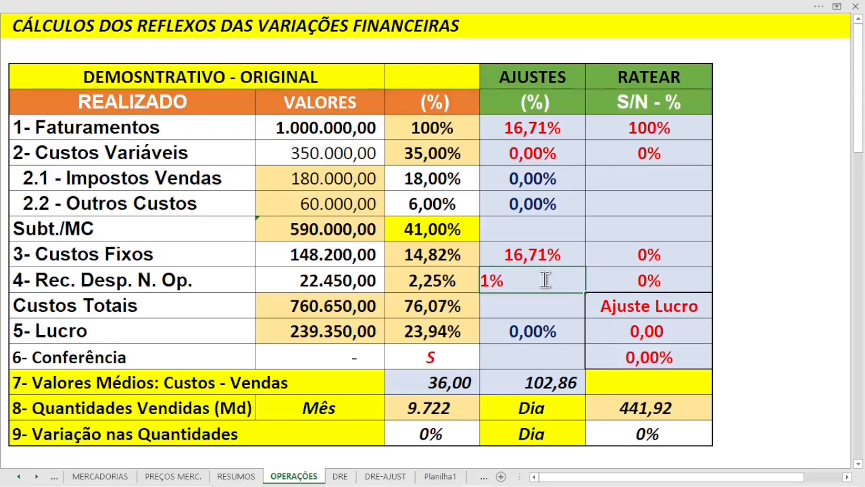
text(6)
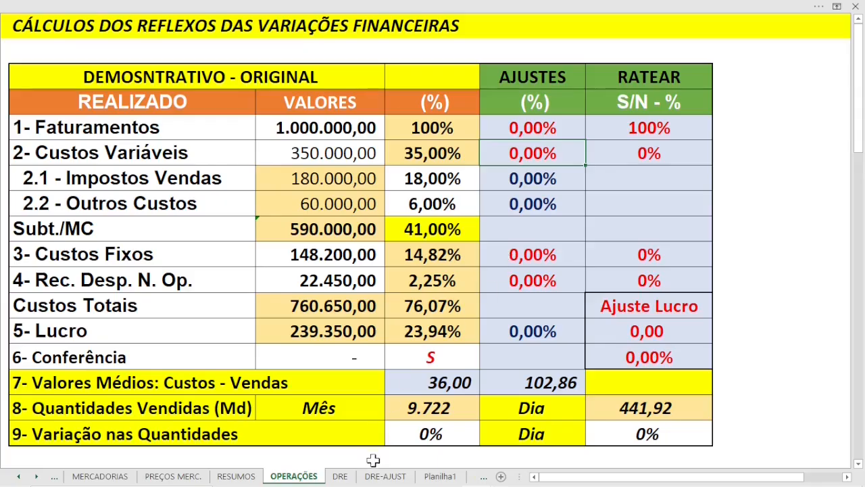
- Compare the profit target figures below the 2024 DRE with the results and gross revenue on DRE-AJUST
click(340, 476)
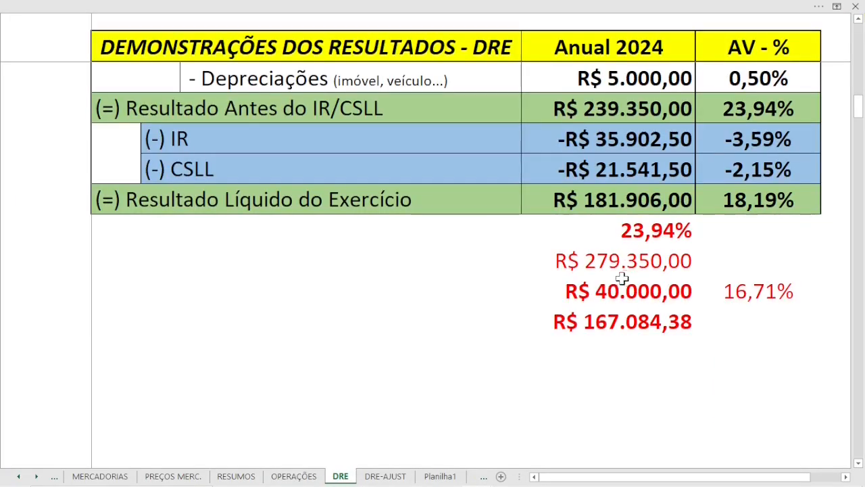
key(ctrl+Page_Down)
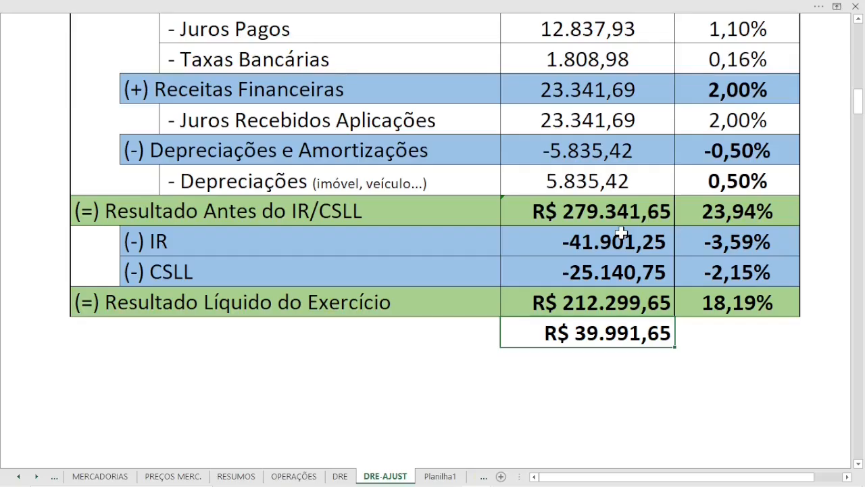
scroll(595, 196, up, 10)
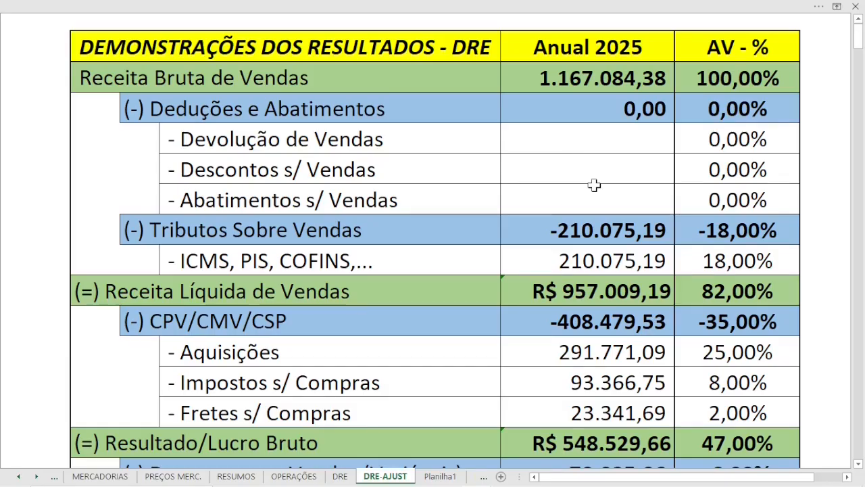
- In the original statement on OPERAÇÕES, set the Ajuste Lucro amount to 40.000,00
key(ctrl+Page_Up)
key(ctrl+Page_Up)
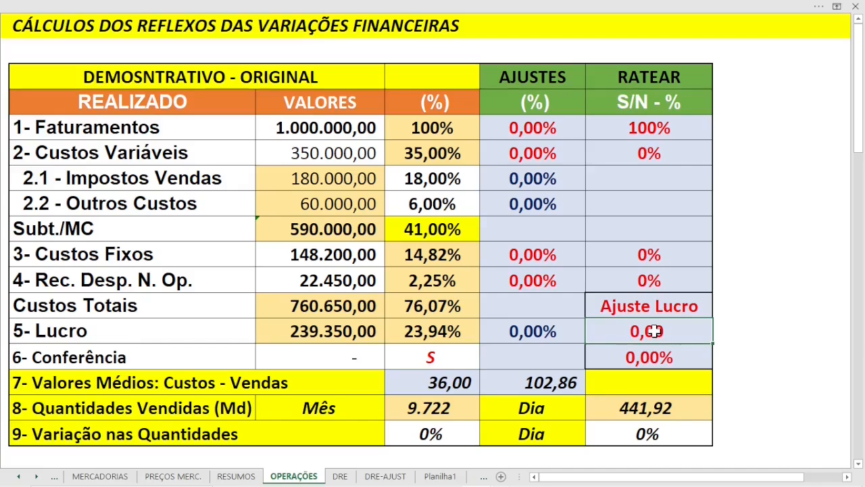
text(40000)
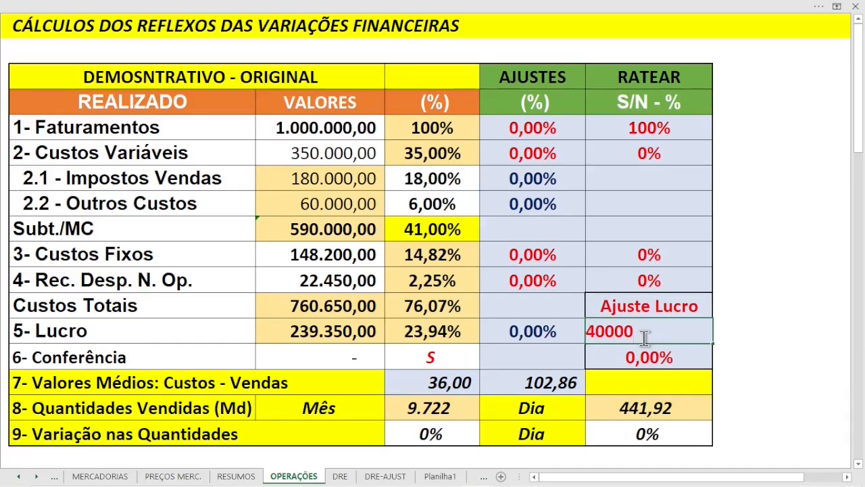
key(Return)
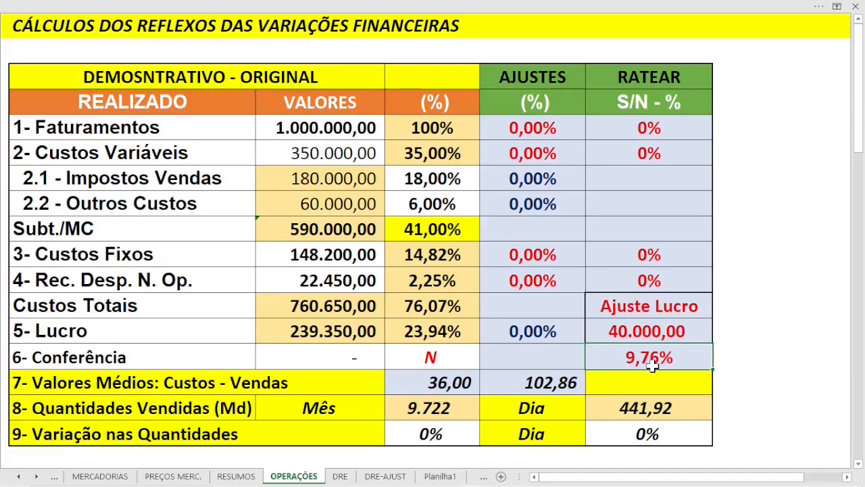
- Set the Faturamentos adjustment to 9,76% and its apportionment (Ratear) to 100%
click(556, 128)
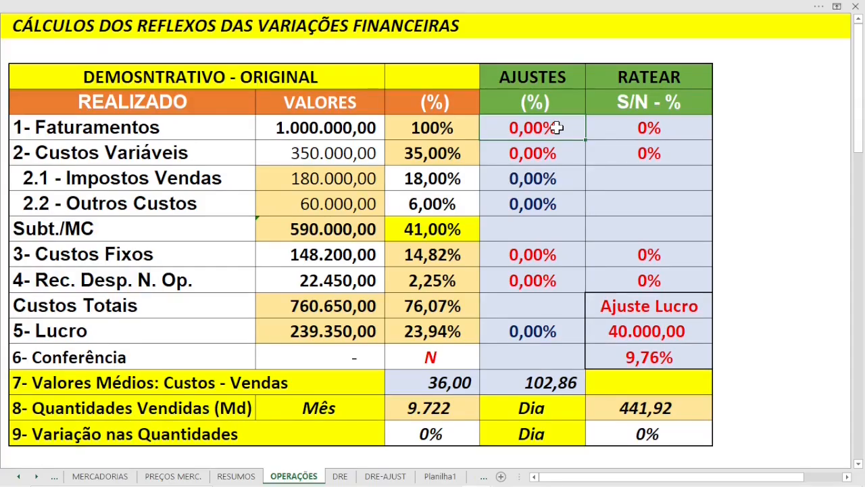
text(9,76)
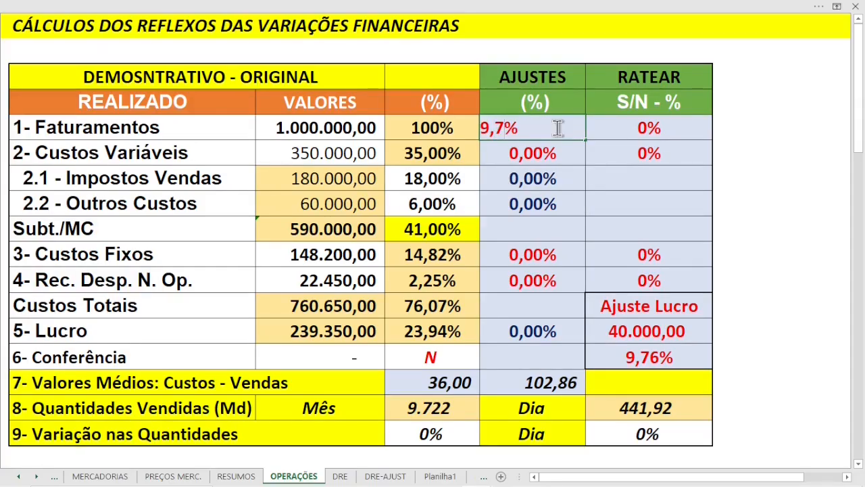
click(615, 134)
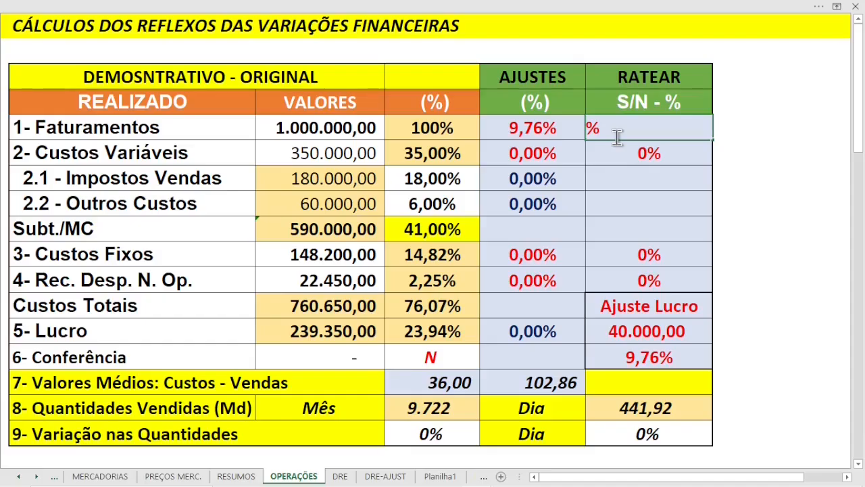
text(100)
key(Return)
- Review revenue, costs and profit in the adjusted statement and the differences statement on OPERAÇÕES
scroll(345, 317, down, 10)
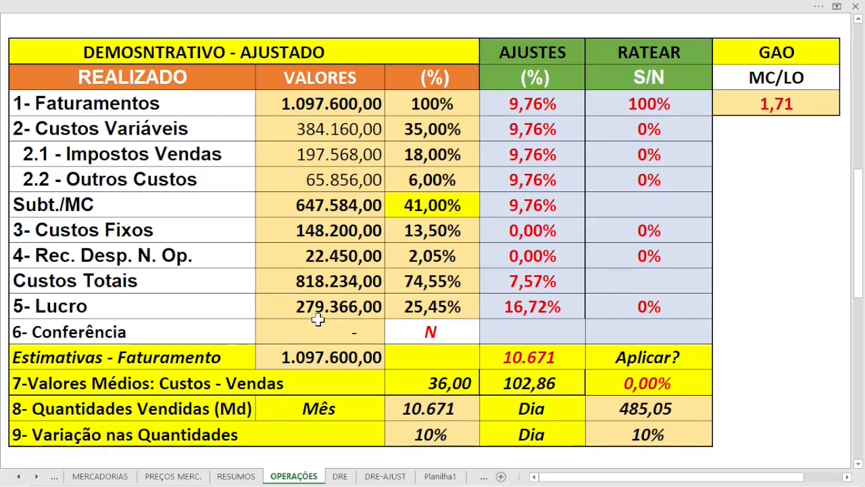
scroll(318, 320, down, 3)
scroll(347, 326, down, 4)
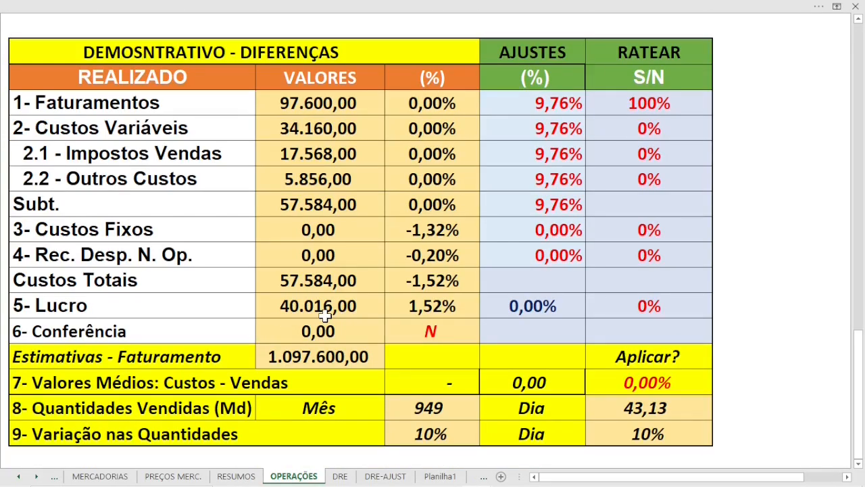
scroll(324, 314, up, 7)
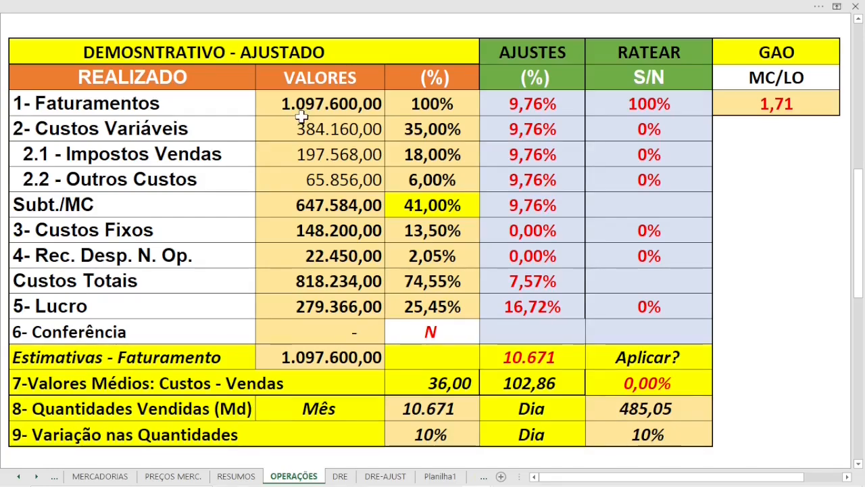
- Compare the revenue and profit on DRE-AJUST and DRE with the original, adjusted and differences statements on OPERAÇÕES
click(385, 476)
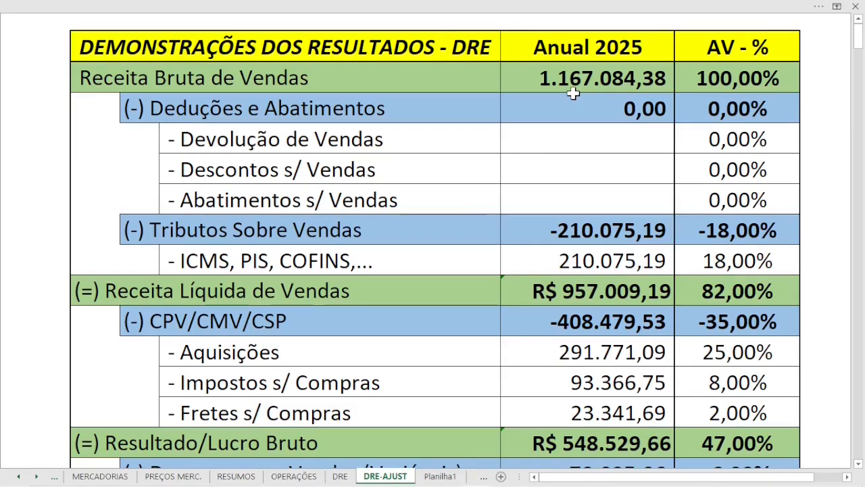
click(294, 476)
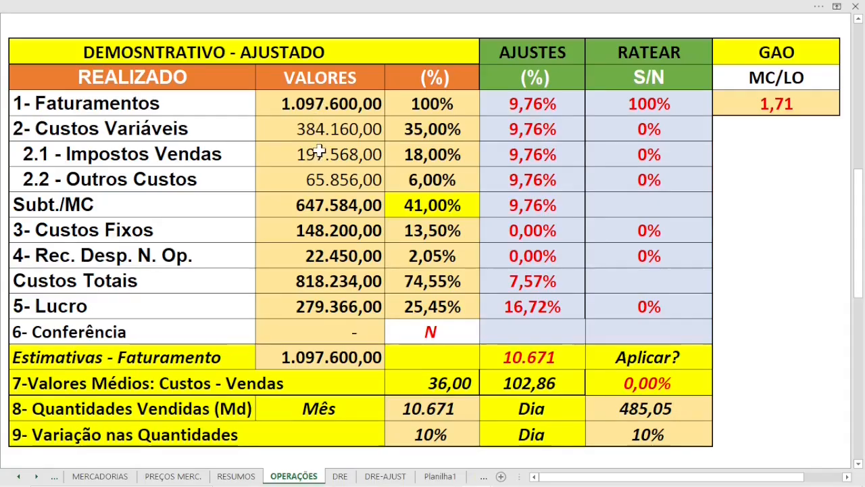
scroll(319, 153, down, 6)
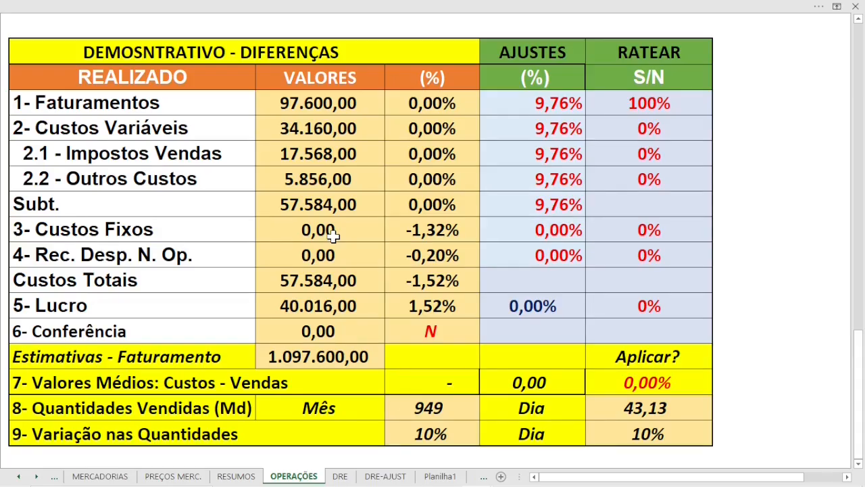
scroll(333, 235, up, 10)
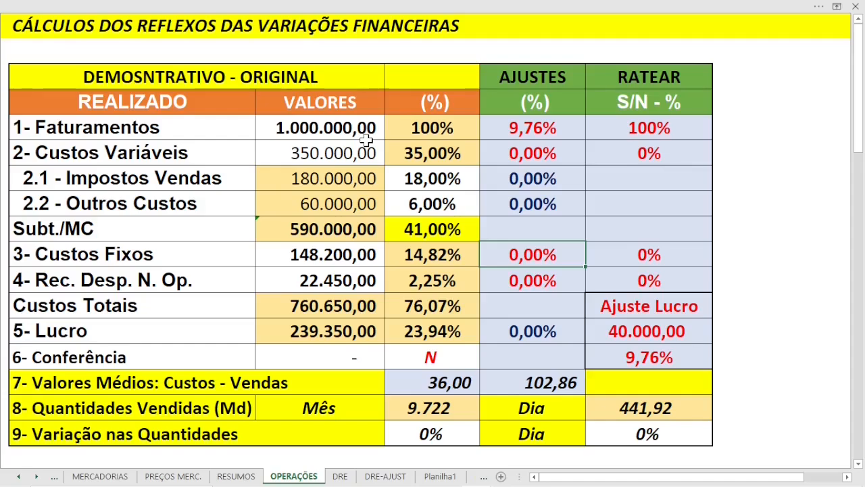
scroll(365, 138, down, 6)
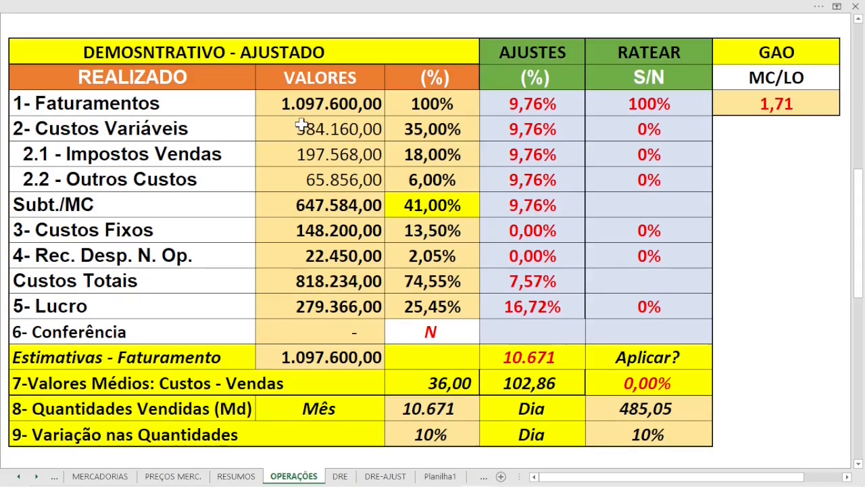
click(386, 477)
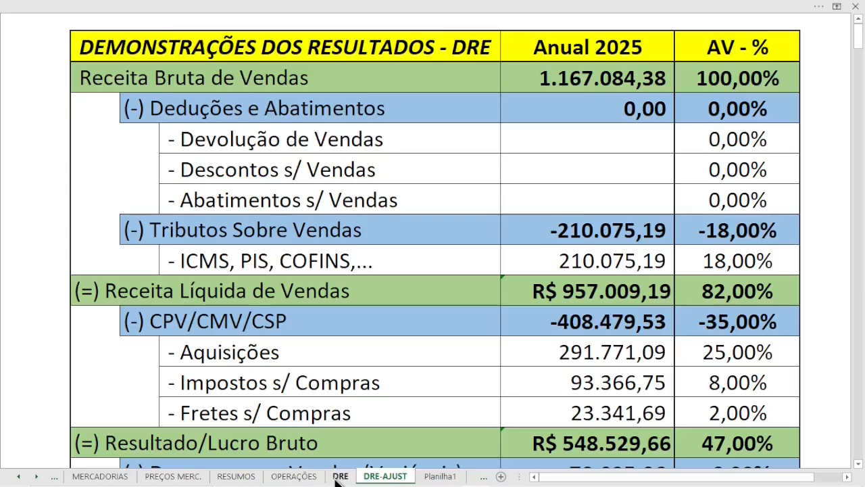
click(339, 477)
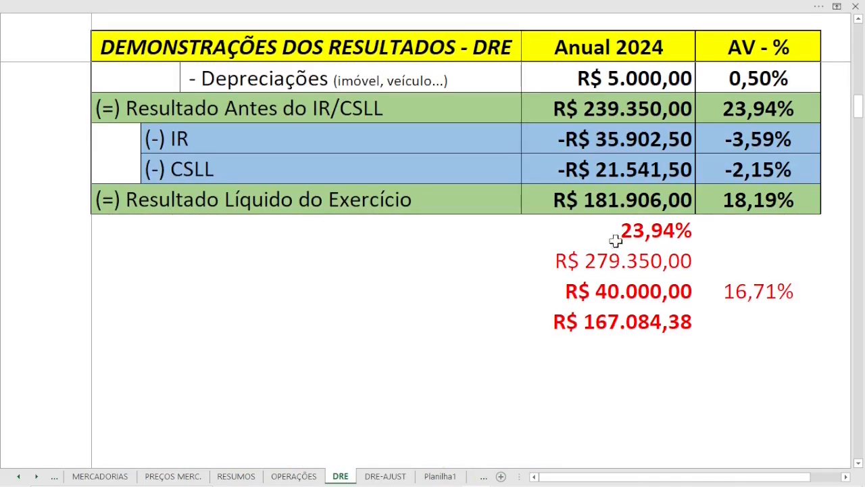
click(399, 477)
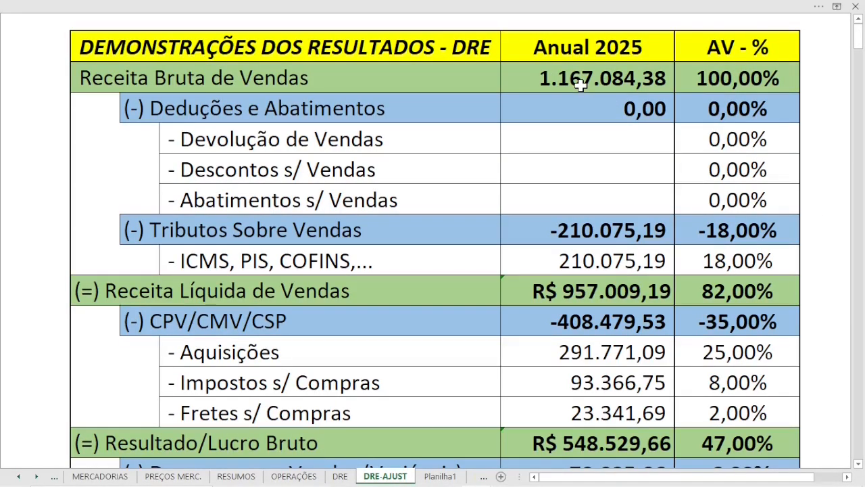
- On OPERAÇÕES, examine the formula that calculates the percentage below the Ajuste Lucro amount, including the cells it references
key(ctrl+Page_Up)
key(ctrl+Page_Up)
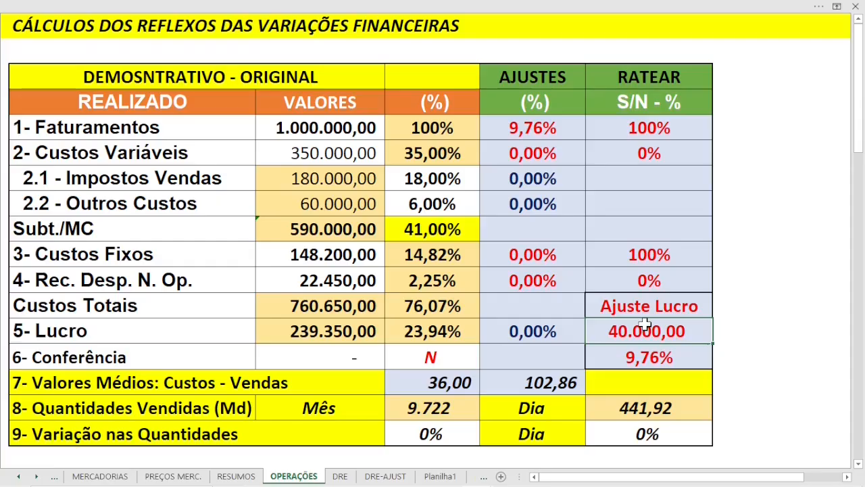
click(645, 356)
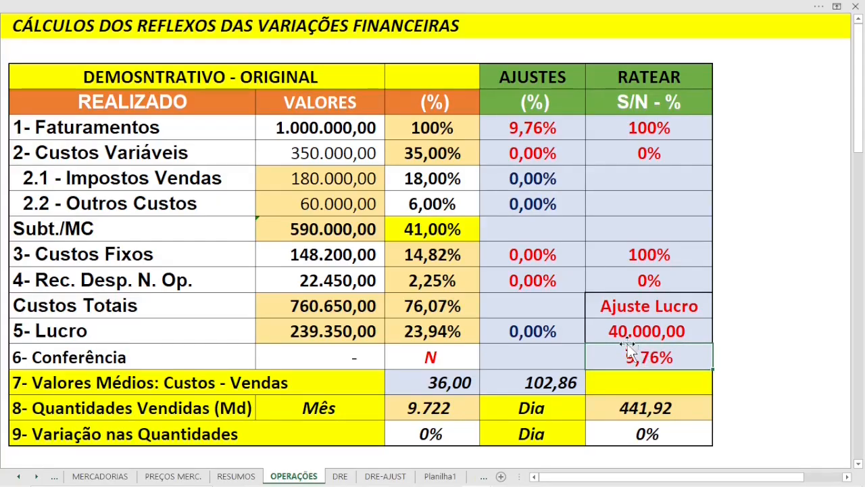
click(750, 352)
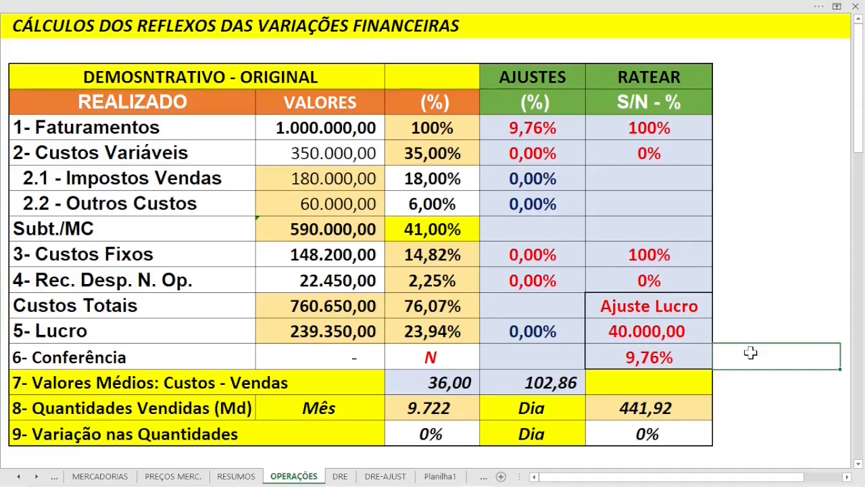
double_click(750, 352)
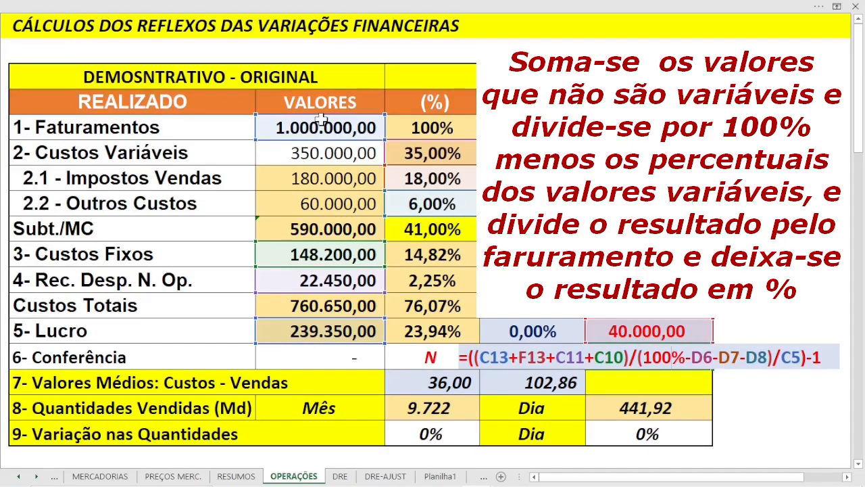
key(Return)
- Beside the percentage under Ajuste Lucro, begin a formula with the numerator =((40000+239350+148200+22450)
click(819, 363)
text(=(()
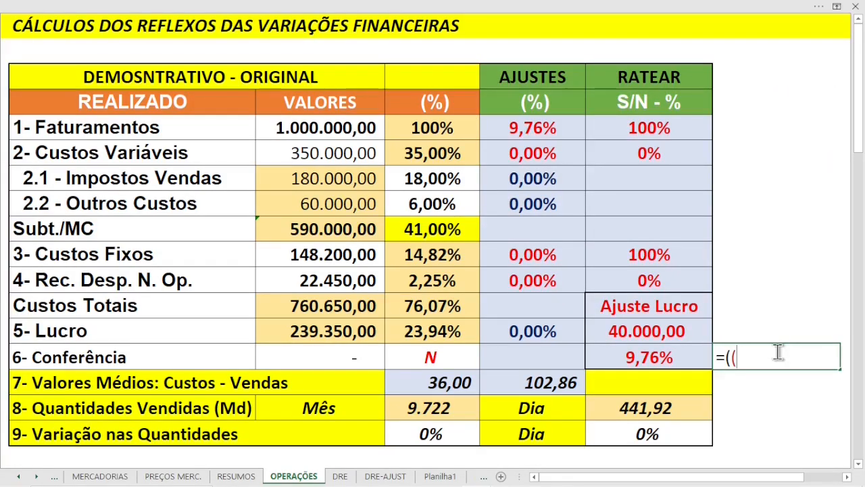
text(40000+)
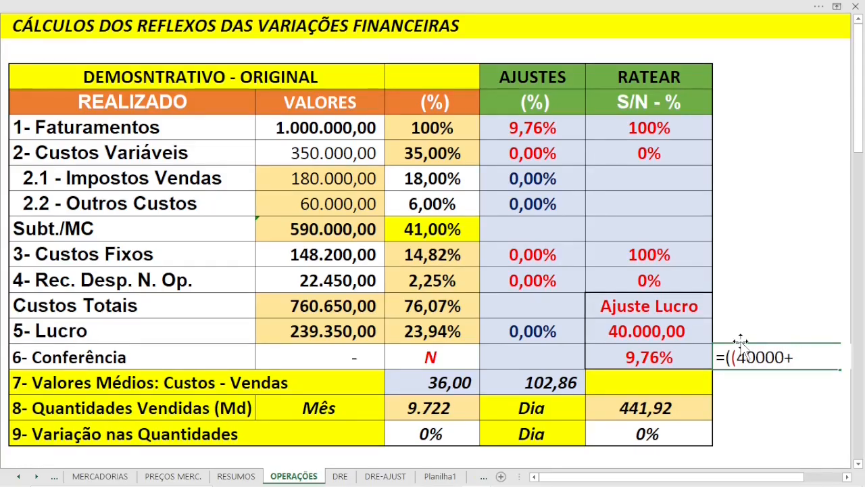
text(239350)
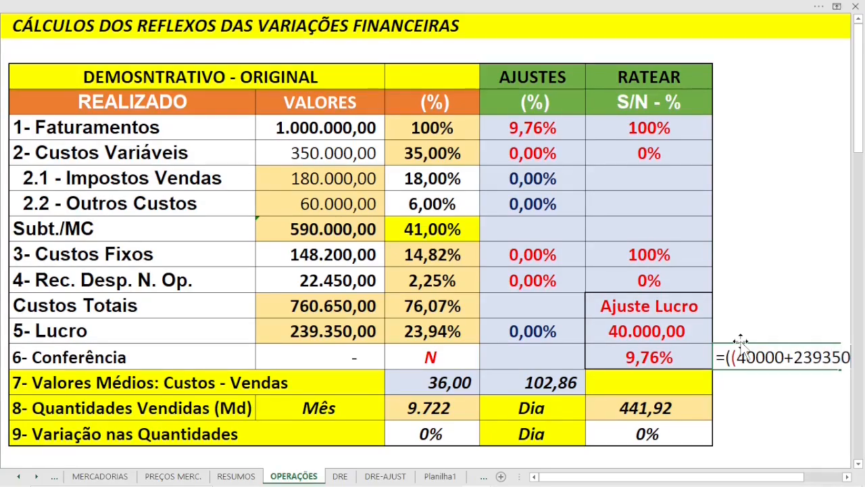
text(+)
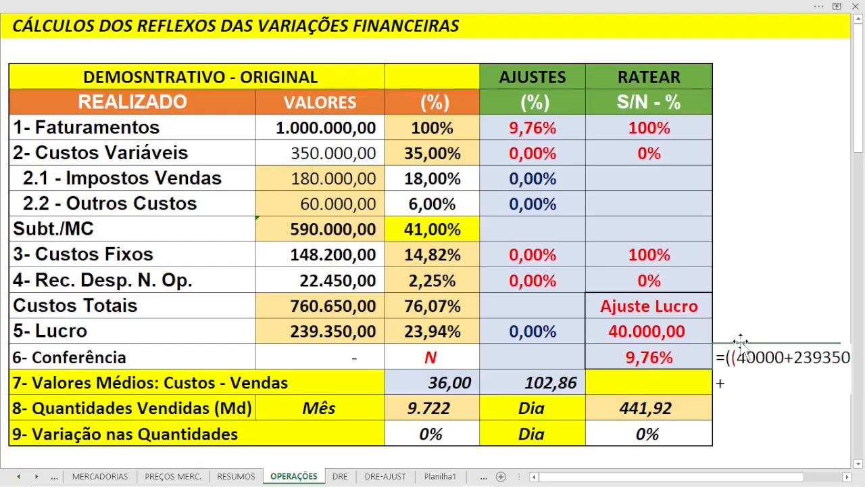
text(148200+)
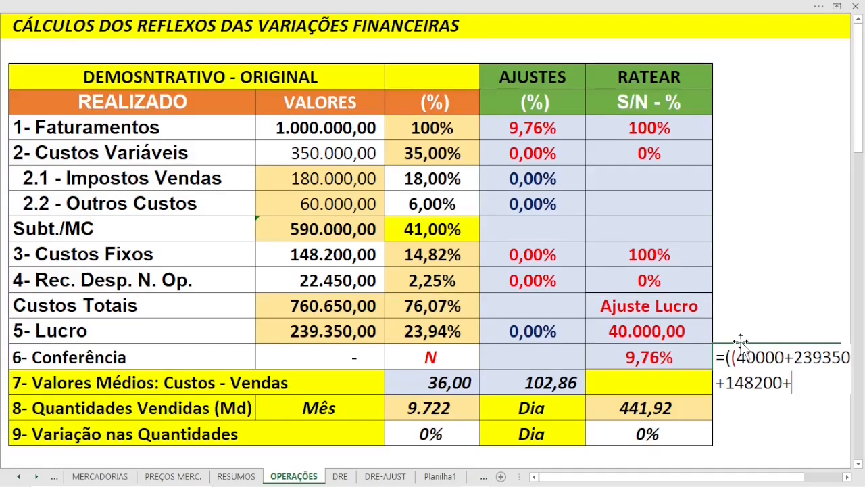
text(22450))
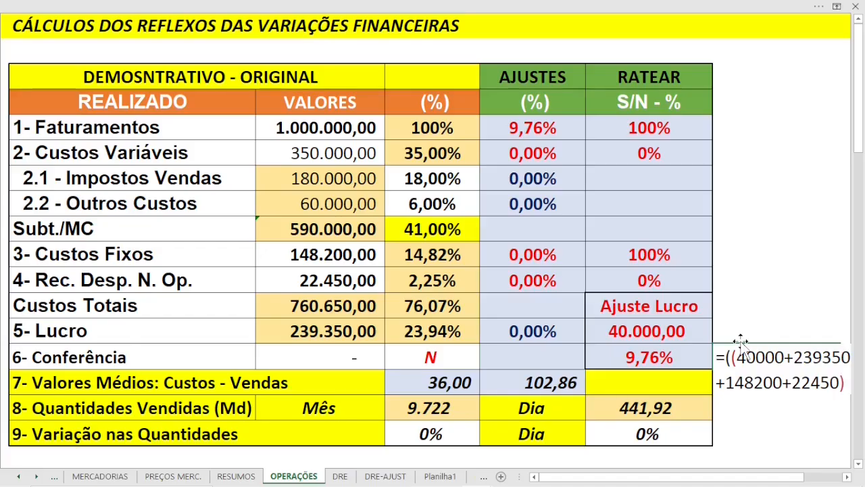
- Complete the formula by dividing the sum by (100%-35%-18%-6%) to calculate the required revenue
text(/(100%-)
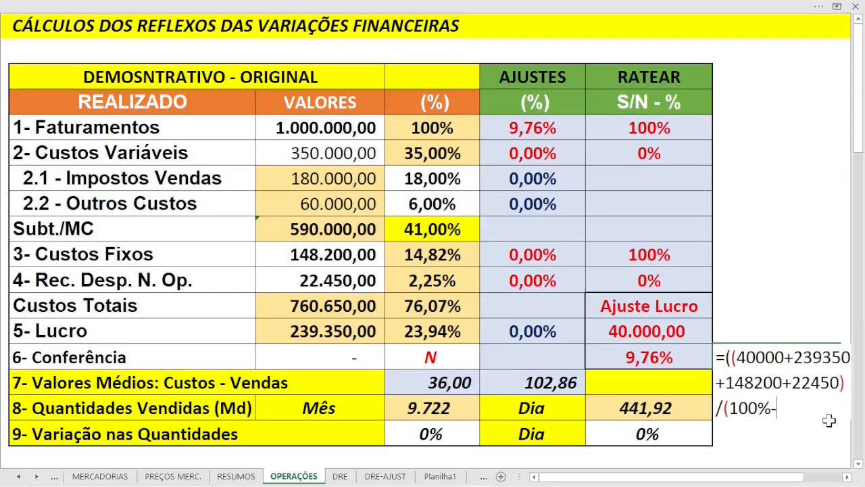
text(35%)
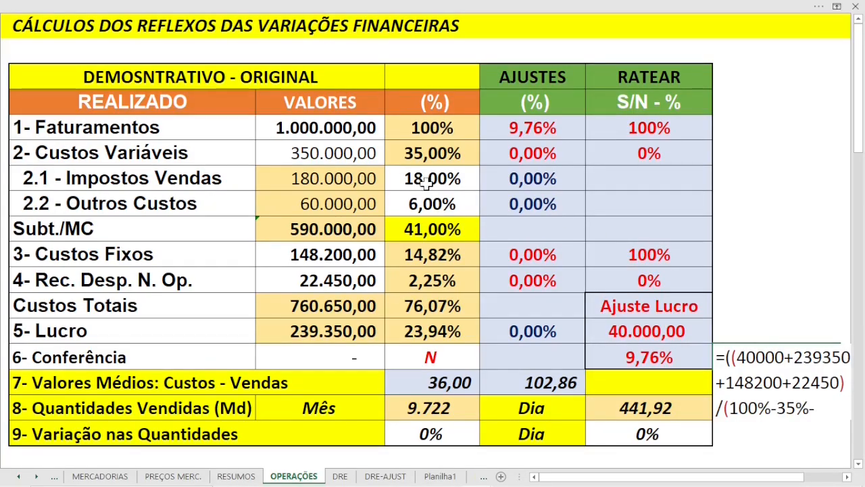
text(-18%)
text(-)
text(6%)
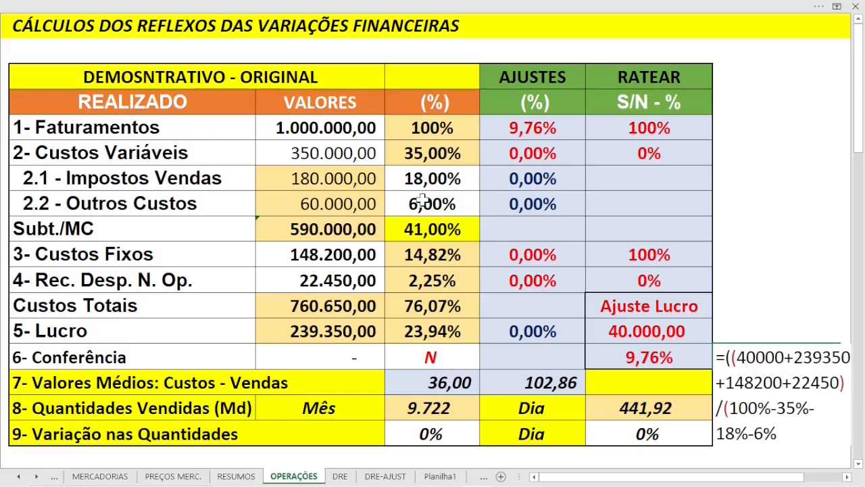
text())
key(Return)
- In the cell below the required revenue, calculate the revenue increase with the formula =(O14/1000000)-1
text(=()
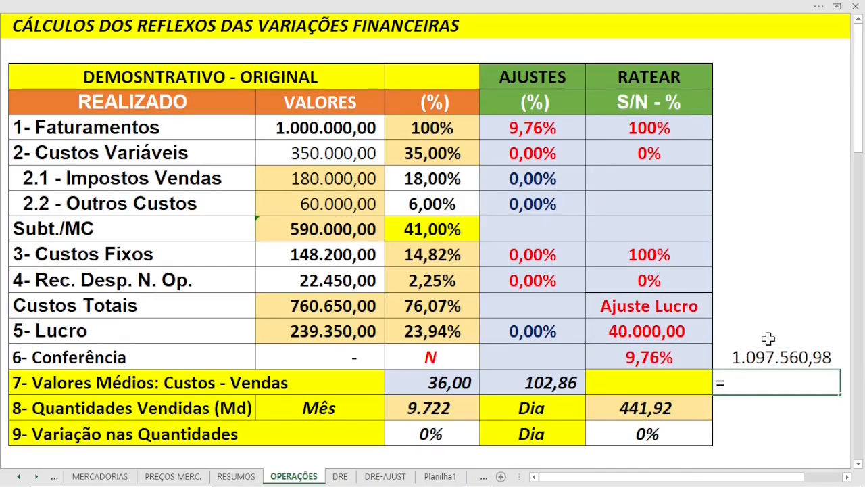
click(767, 356)
text(/1)
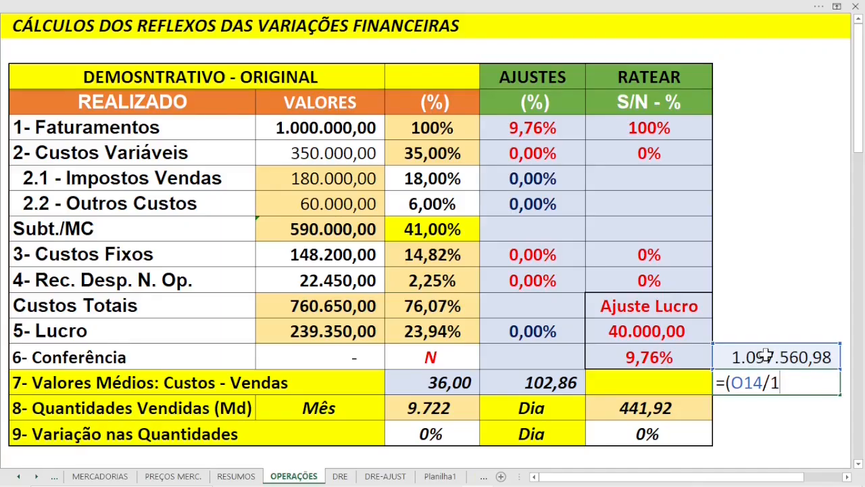
text(0000)
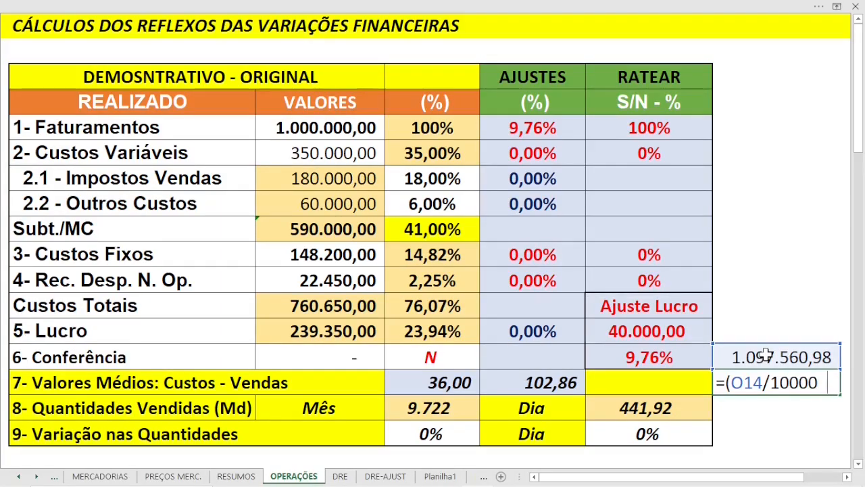
text(00))
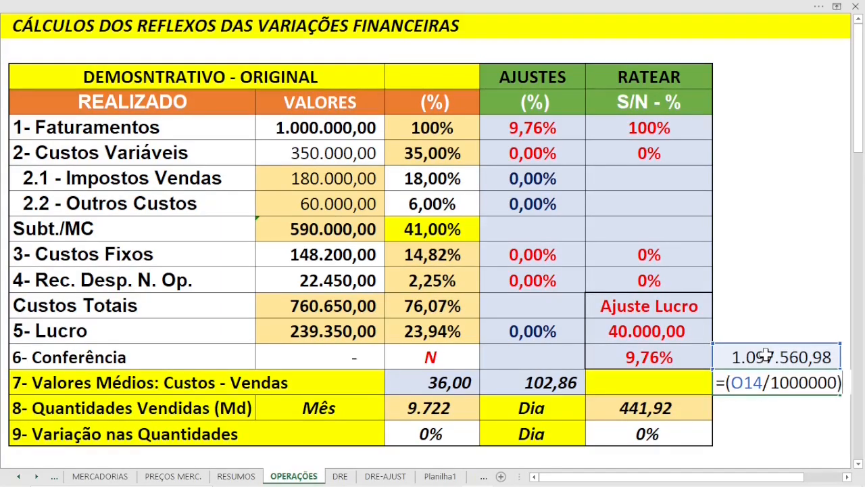
text(-1)
key(BackSpace)
text(1)
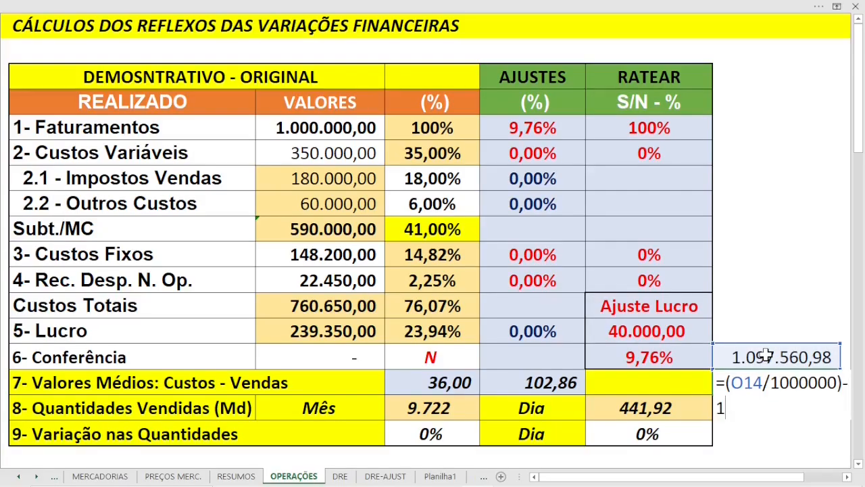
key(Return)
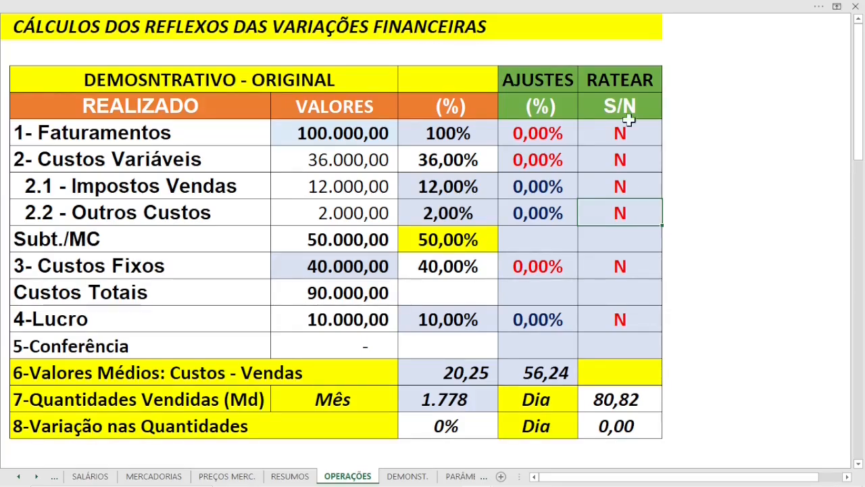
- In the R$ 100.000 scenario with S/N apportionment, set the Faturamentos adjustment to 10% and compare the adjusted profit with the original
click(521, 159)
click(510, 125)
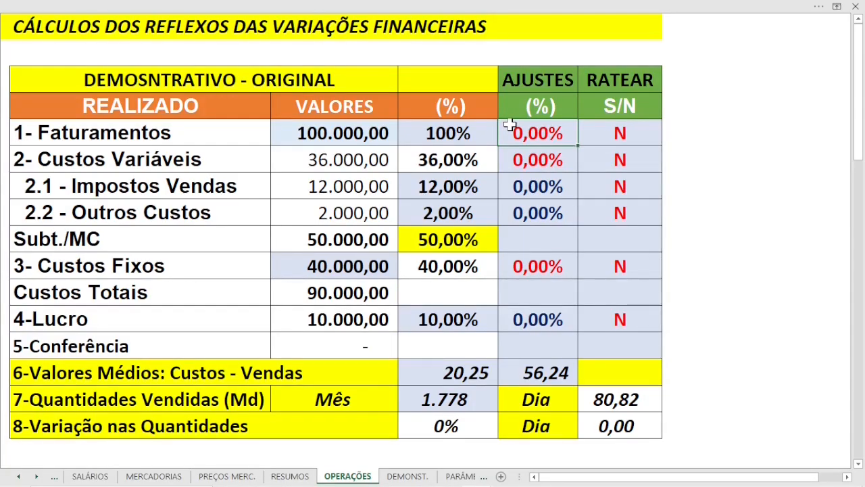
text(10)
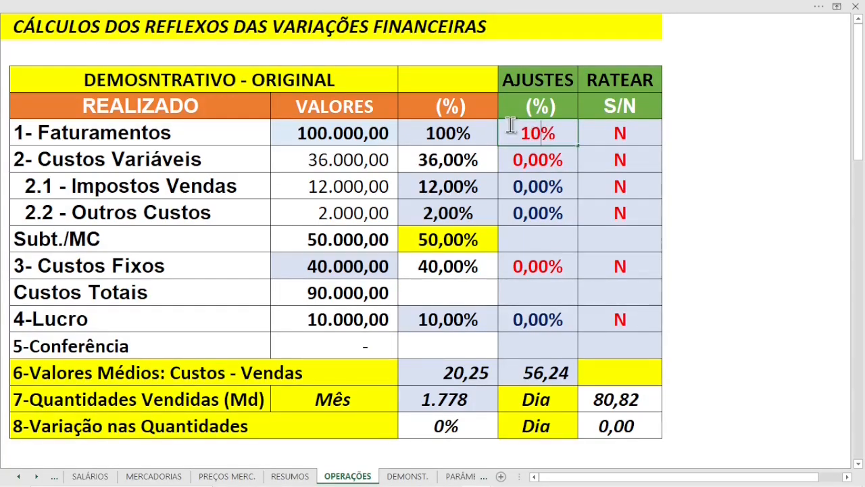
key(Return)
scroll(333, 113, down, 5)
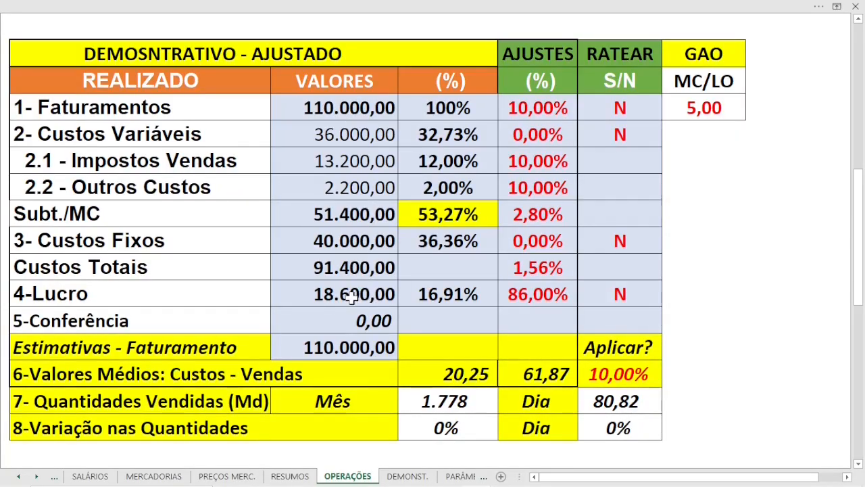
scroll(341, 301, up, 5)
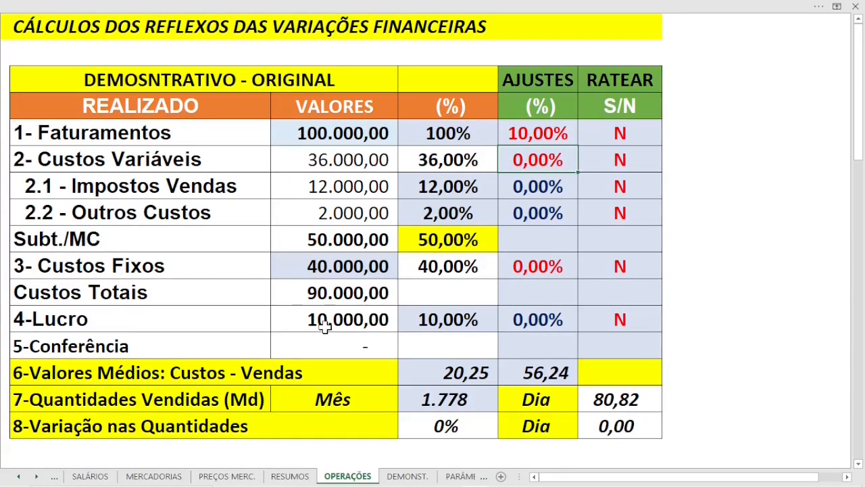
scroll(327, 323, down, 5)
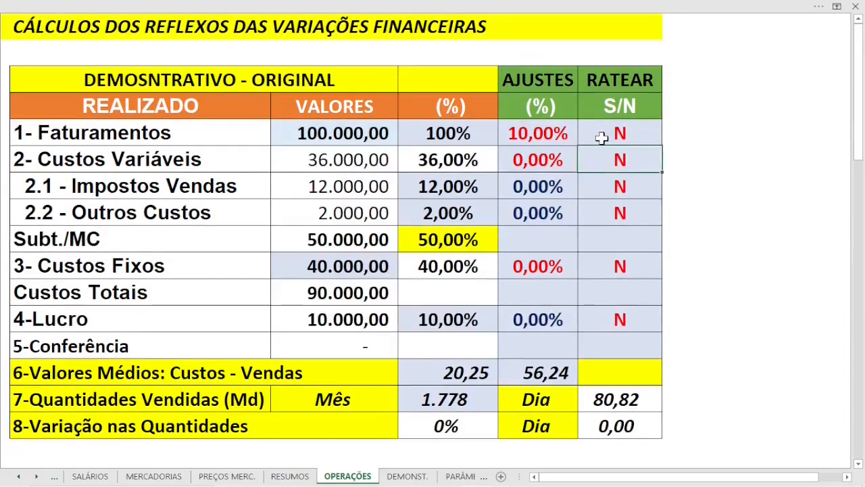
- Set the Faturamentos apportionment (Ratear) to S and check the profit in the adjusted statement
click(603, 140)
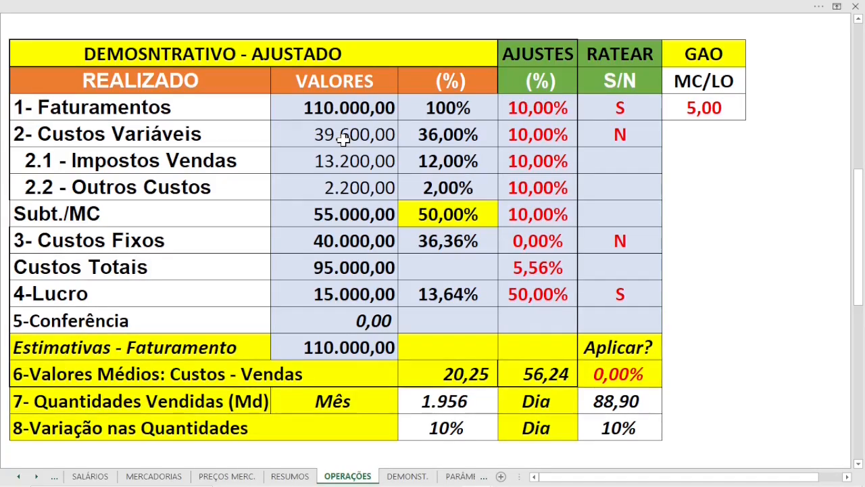
click(329, 302)
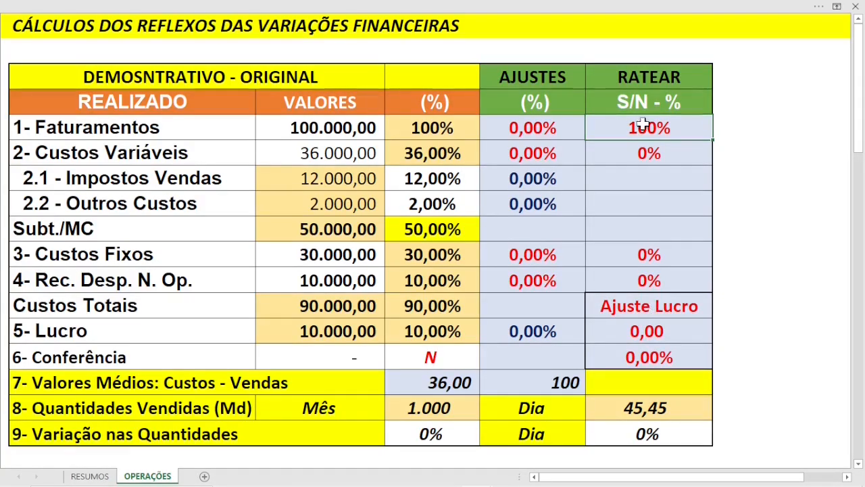
- In the version with percentage apportionment, set Ratear for Faturamentos to 0% and select the original values from Faturamentos to Lucro
text(0)
key(Return)
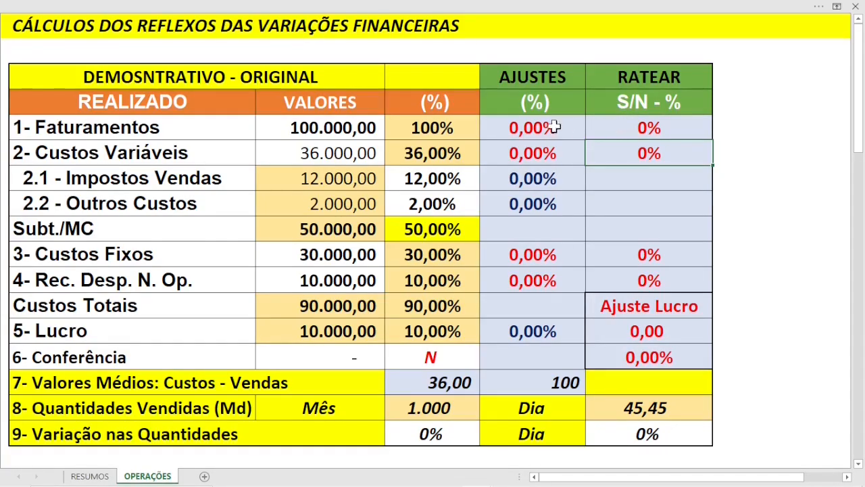
drag(331, 128, 331, 331)
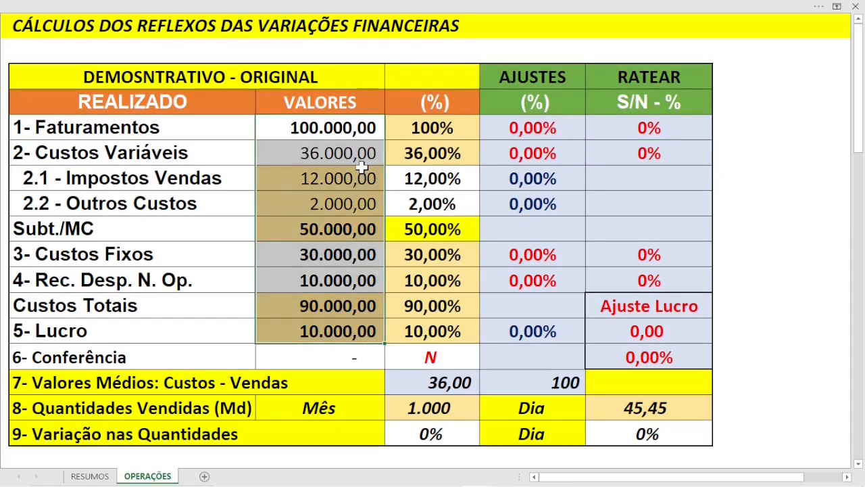
- Set the Faturamentos adjustment to 10% and check costs and profit in the adjusted statement
click(638, 130)
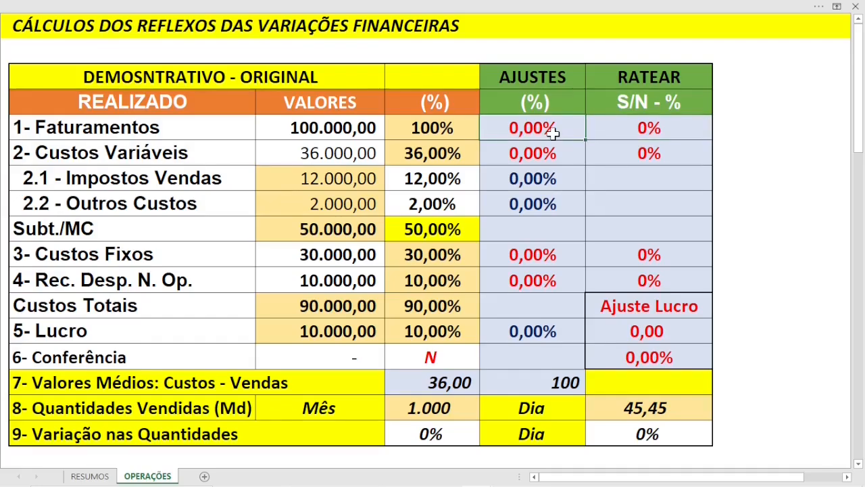
text(10)
key(Return)
click(612, 129)
scroll(369, 184, down, 6)
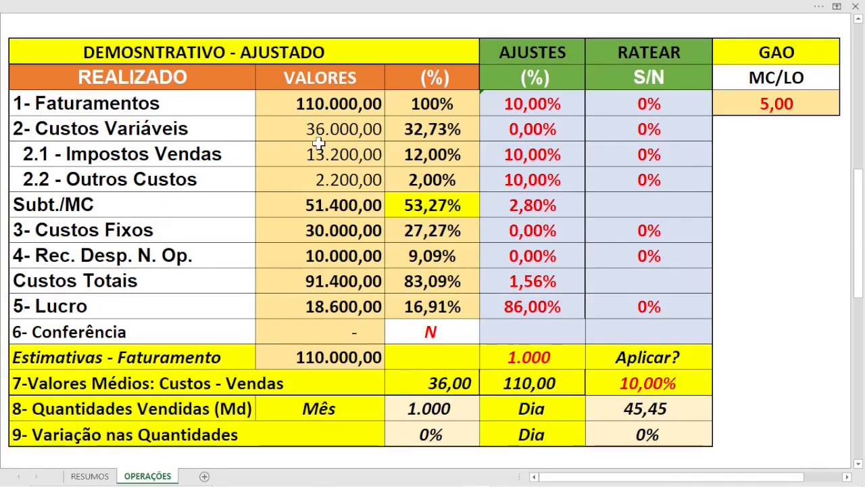
click(371, 309)
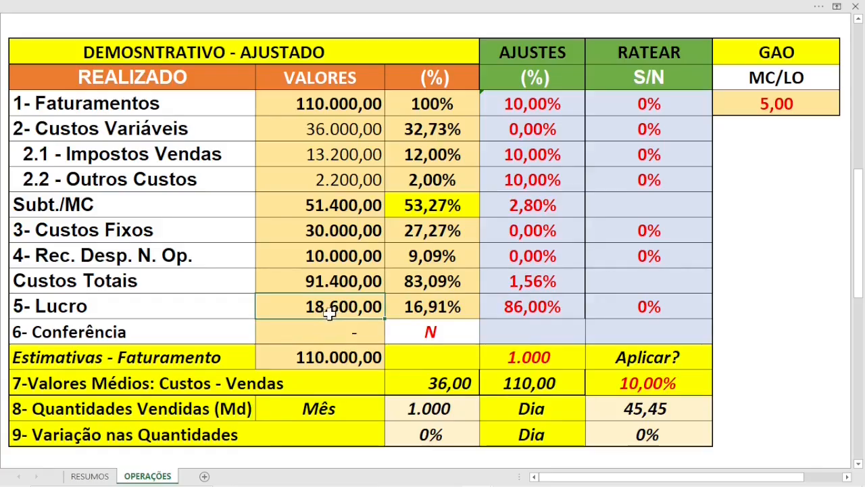
- Set the Faturamentos apportionment (Ratear) to 100% and check the adjusted revenue and profit
scroll(522, 230, up, 2)
scroll(522, 233, up, 4)
text(100)
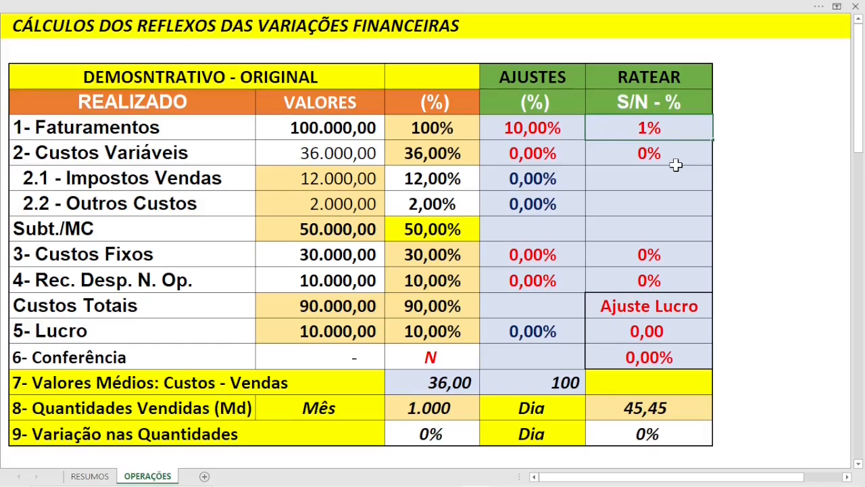
key(Return)
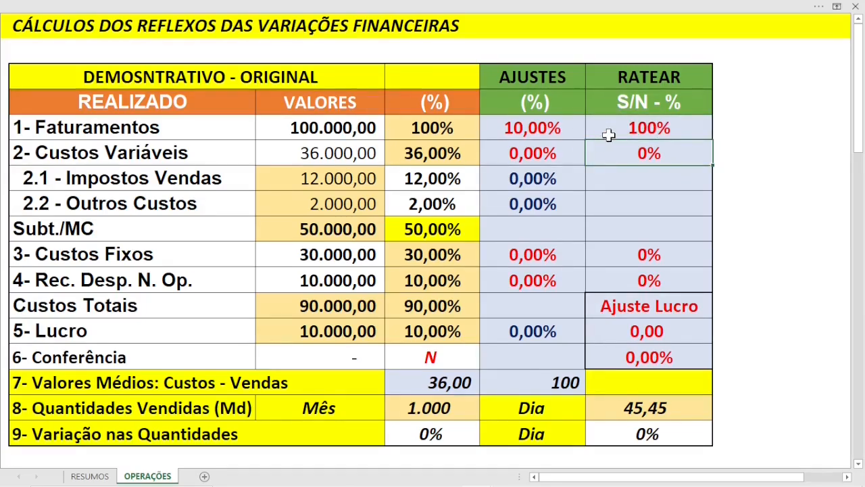
scroll(318, 112, down, 5)
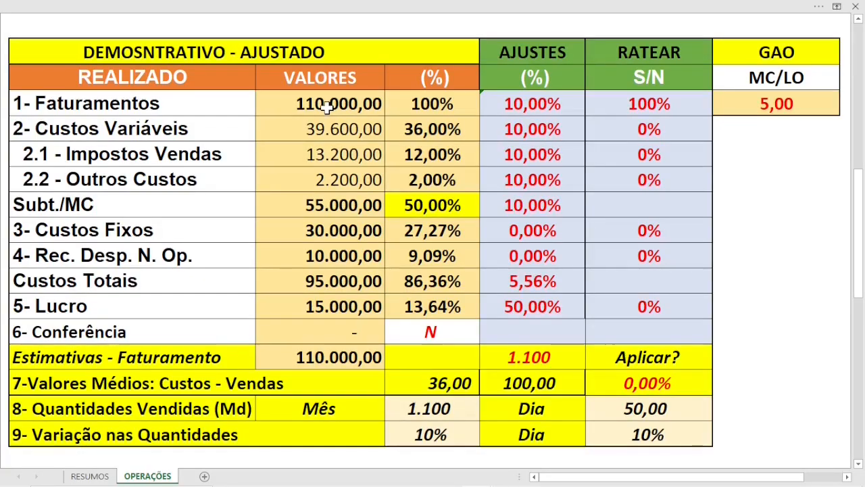
click(317, 108)
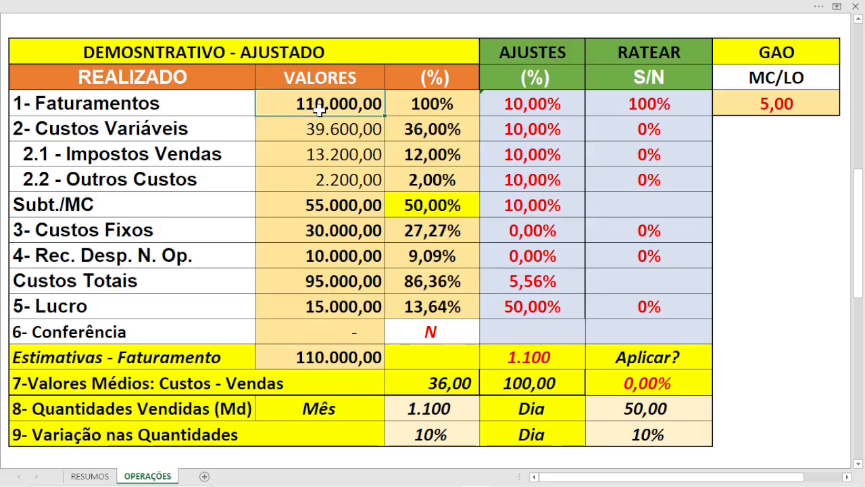
click(346, 315)
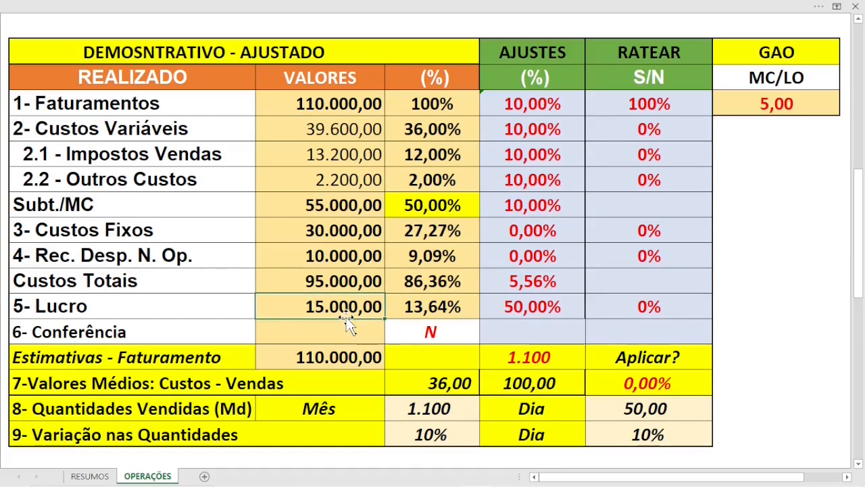
- Set the Faturamentos apportionment (Ratear) to 50% and review the adjusted and differences statements
scroll(346, 317, up, 6)
click(622, 123)
text(50)
key(Return)
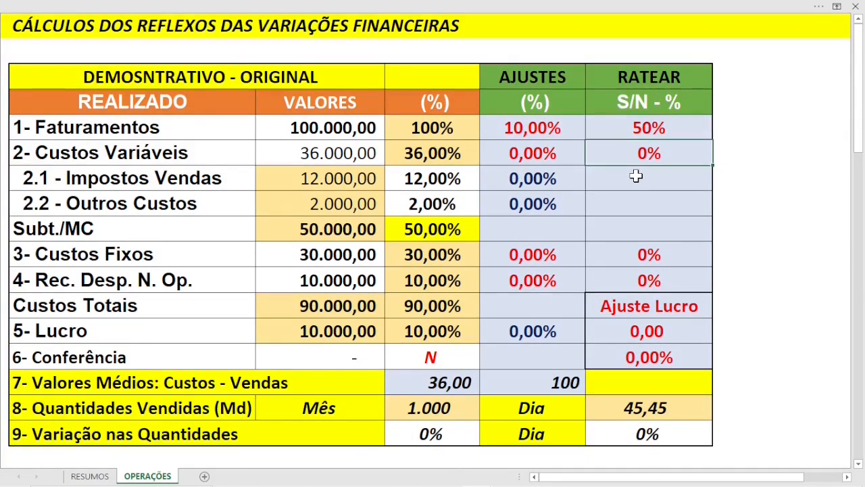
scroll(631, 176, down, 6)
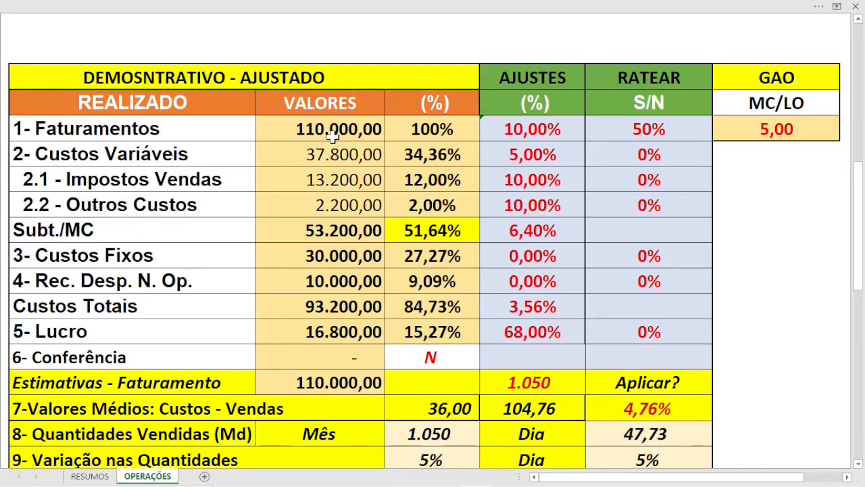
scroll(291, 130, down, 8)
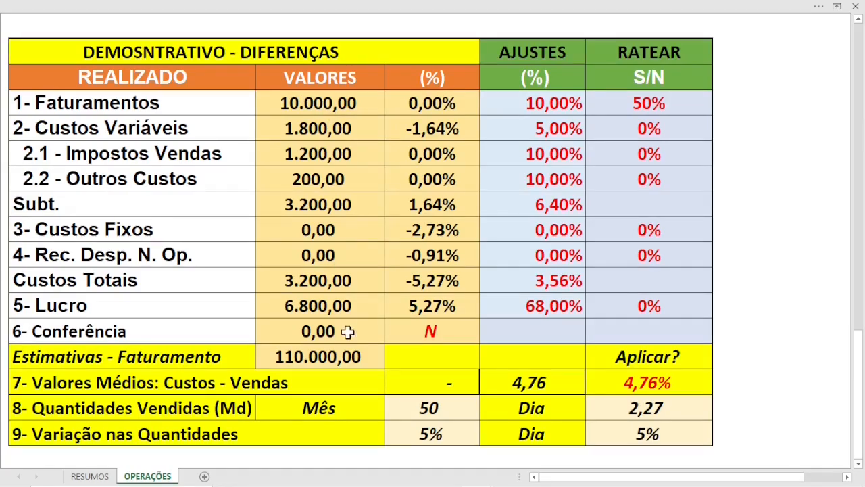
scroll(345, 146, up, 10)
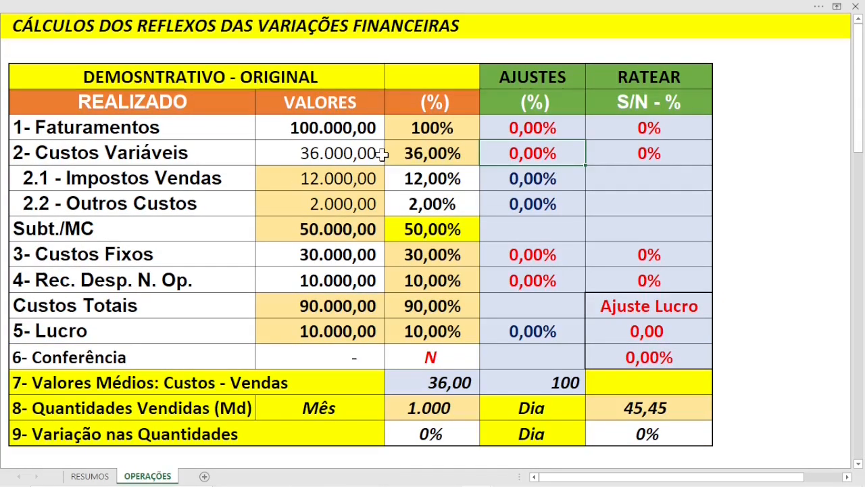